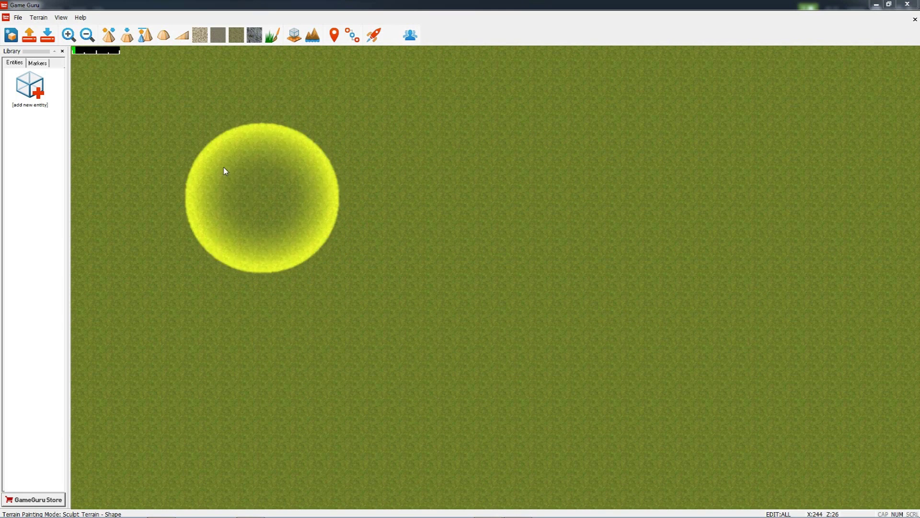
Step: Open the level file Get To The River.fpm from the mapbank folder
click(18, 17)
click(33, 54)
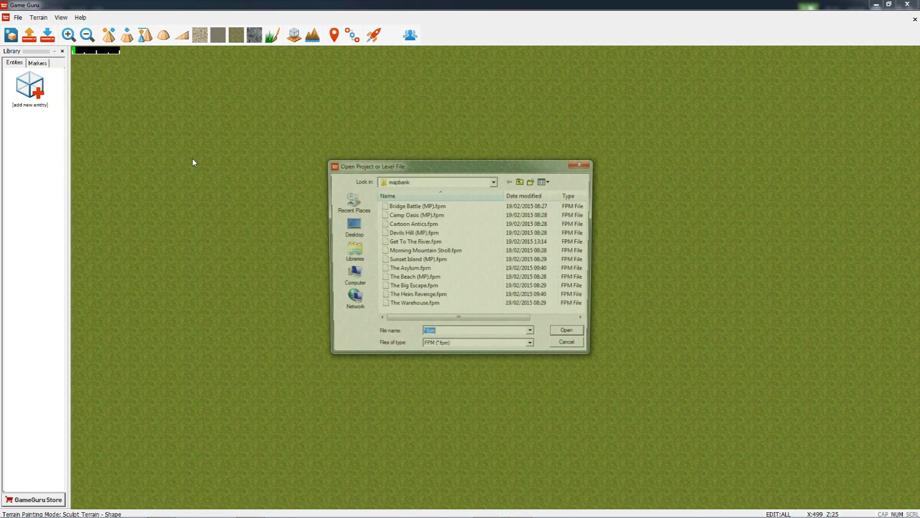
click(413, 243)
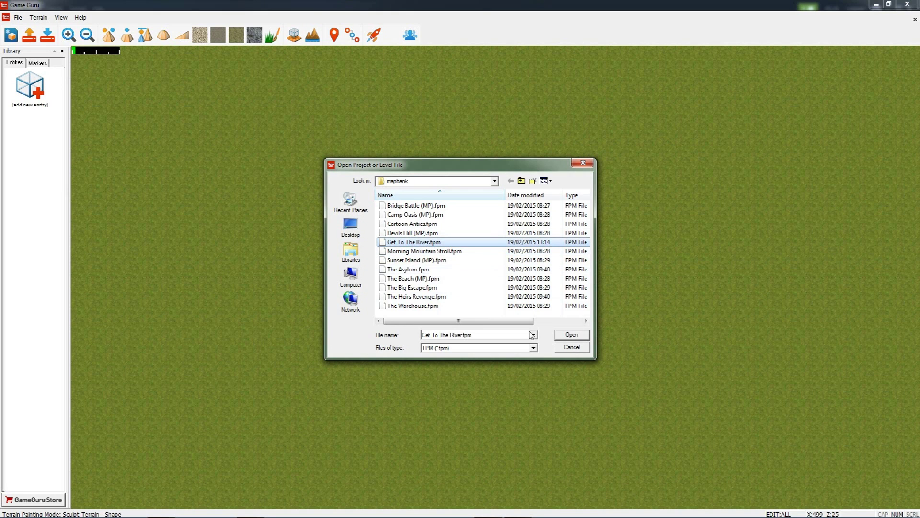
click(572, 336)
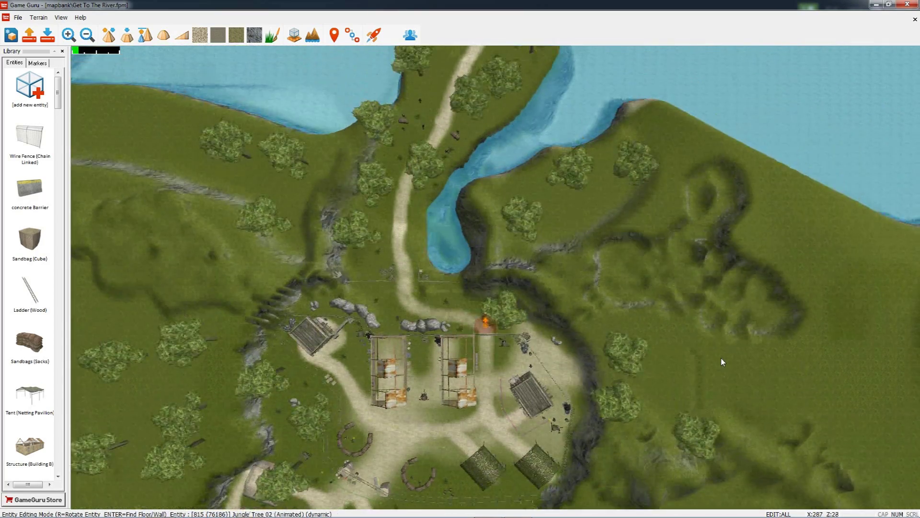
Step: Examine the level's layout from overview to close-up, including its camps, paths, river and surrounding terrain
key(Down)
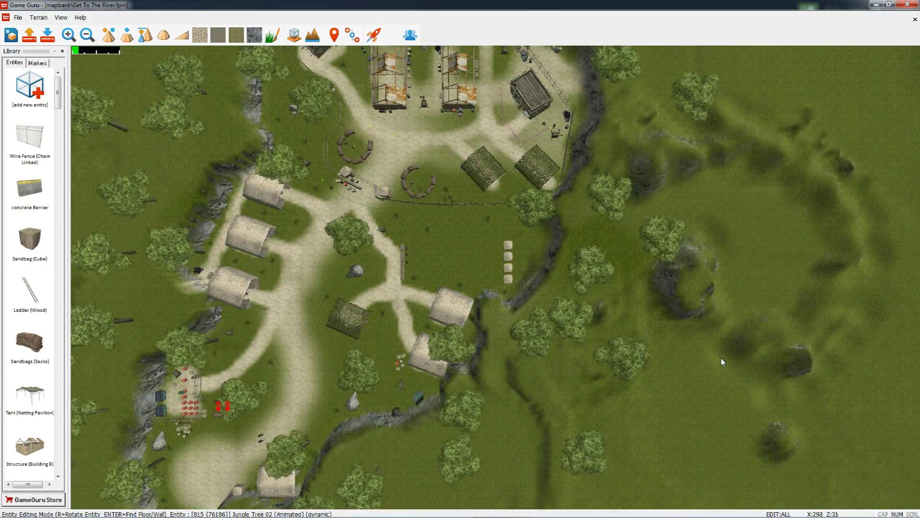
key(Left)
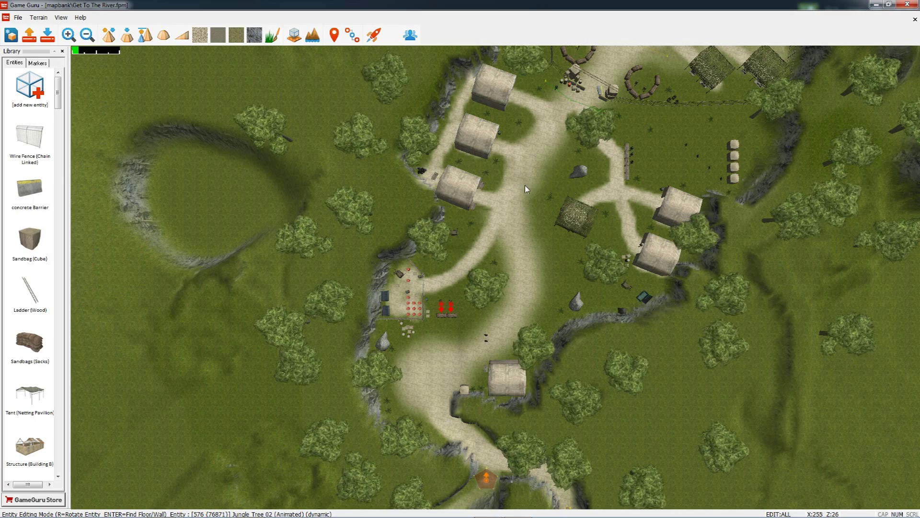
key(Right)
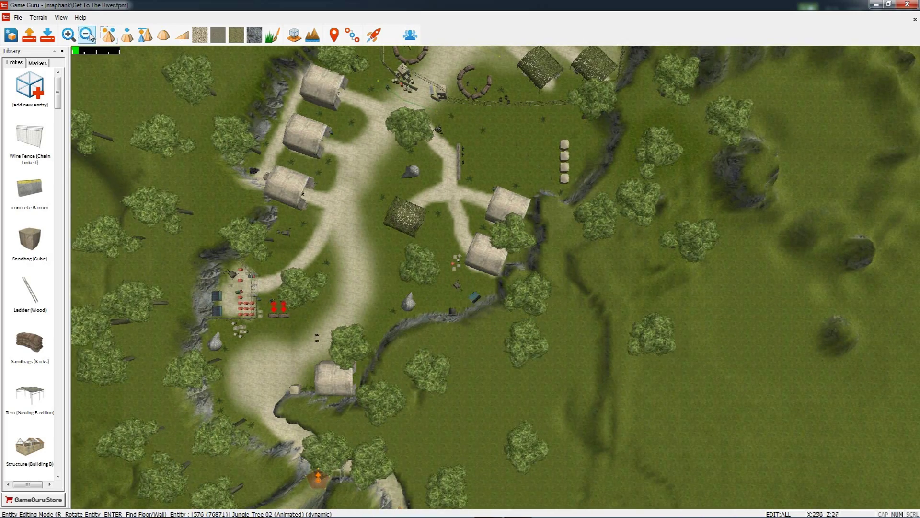
click(89, 38)
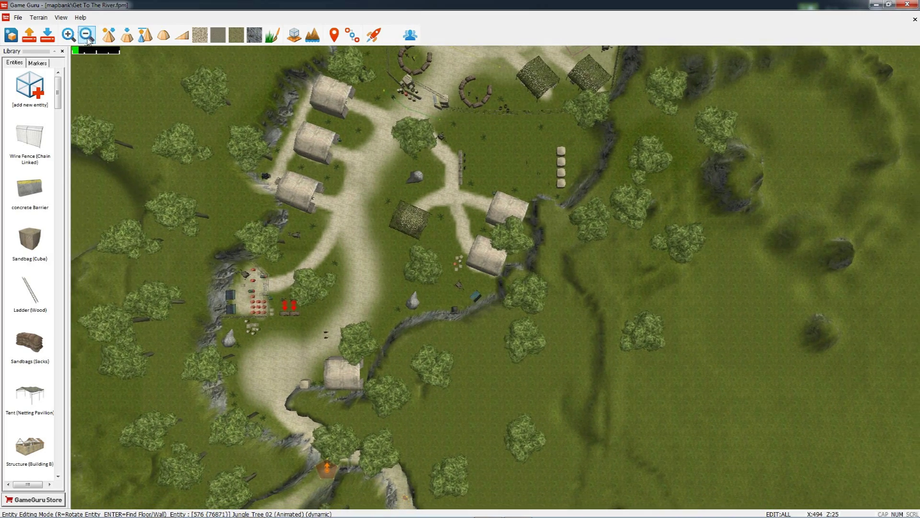
click(88, 40)
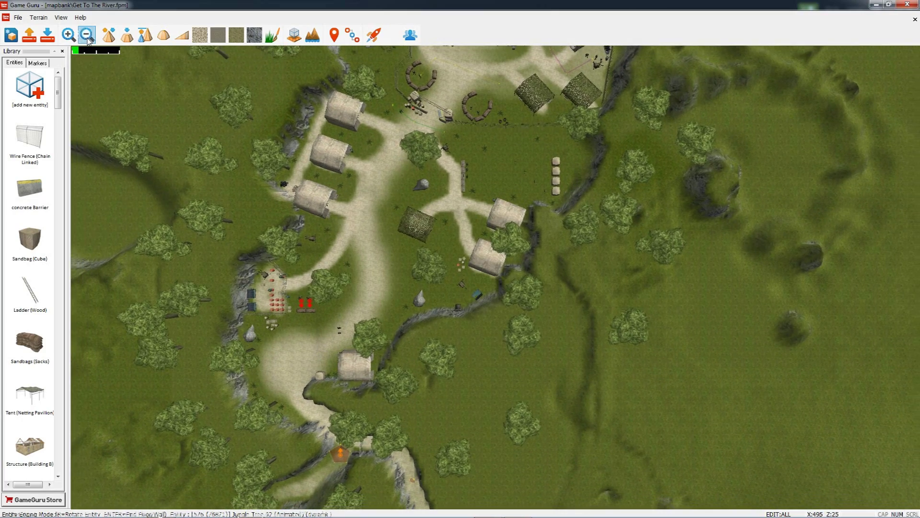
click(88, 41)
click(88, 40)
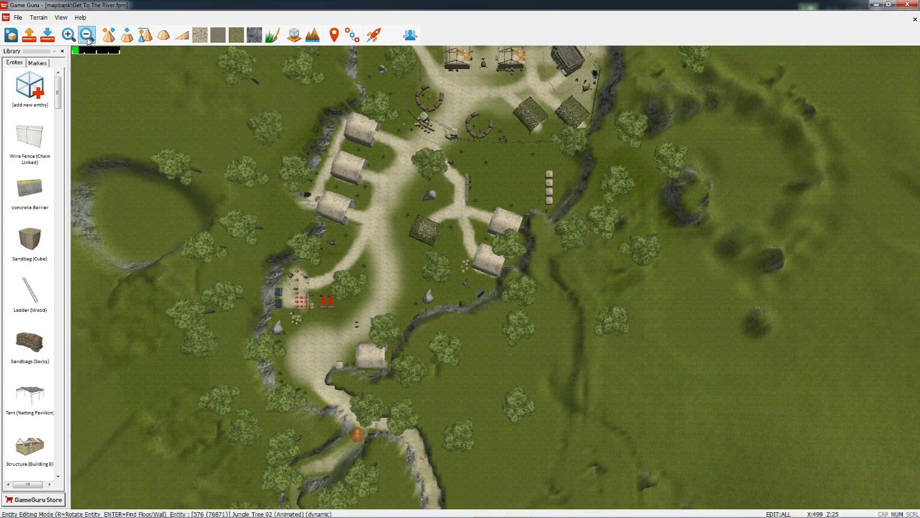
click(88, 40)
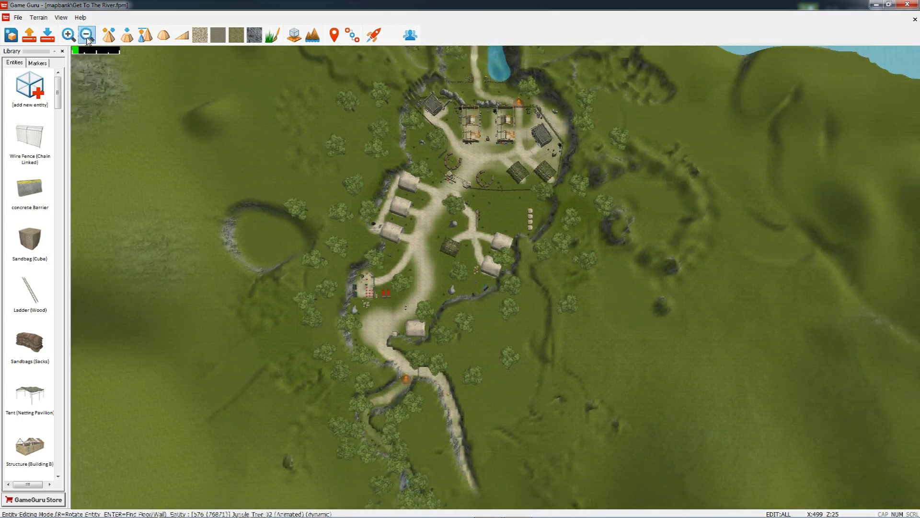
scroll(556, 307, up, 4)
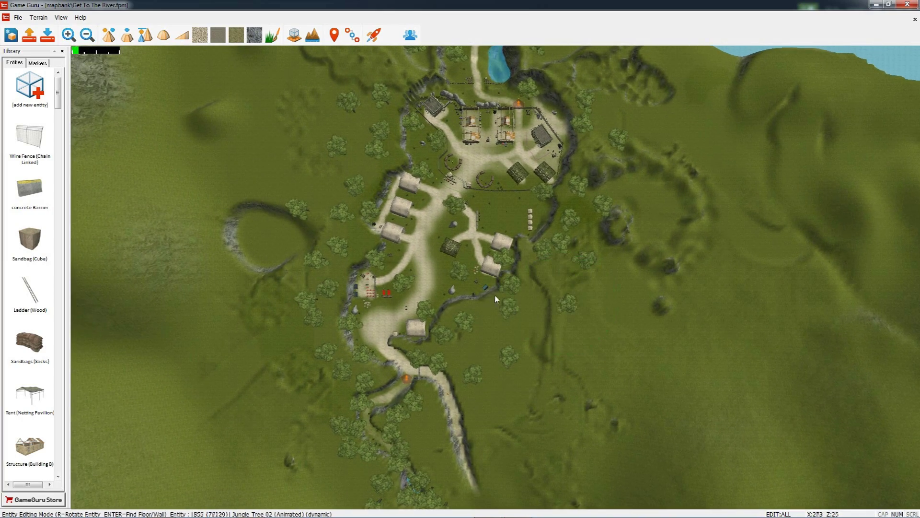
scroll(537, 306, up, 5)
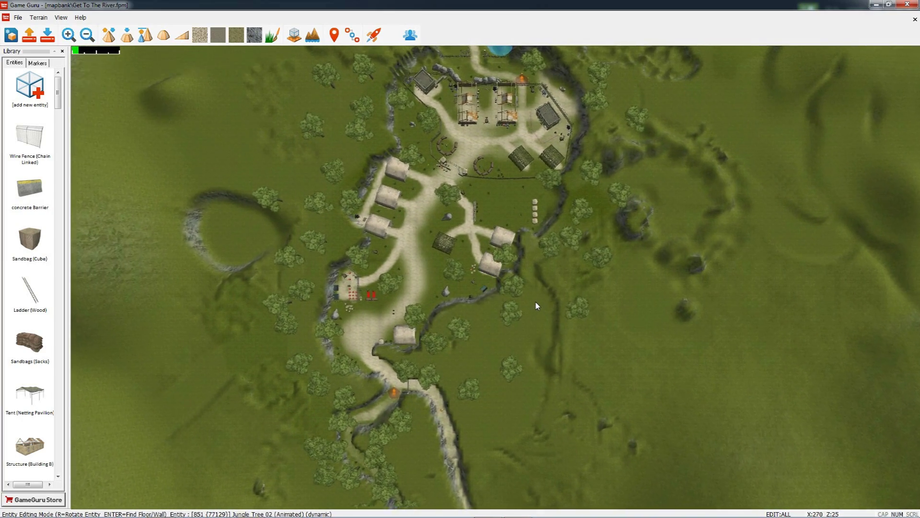
scroll(545, 304, up, 10)
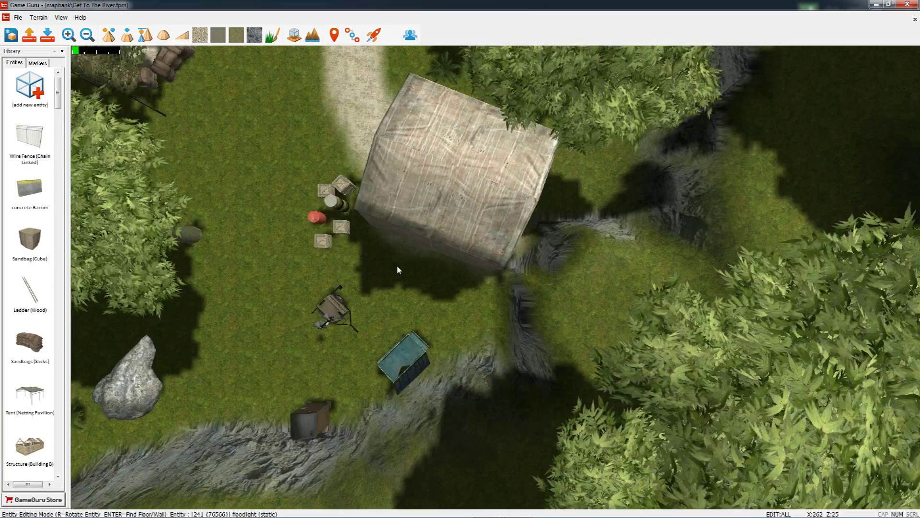
scroll(398, 268, down, 10)
scroll(398, 268, down, 10)
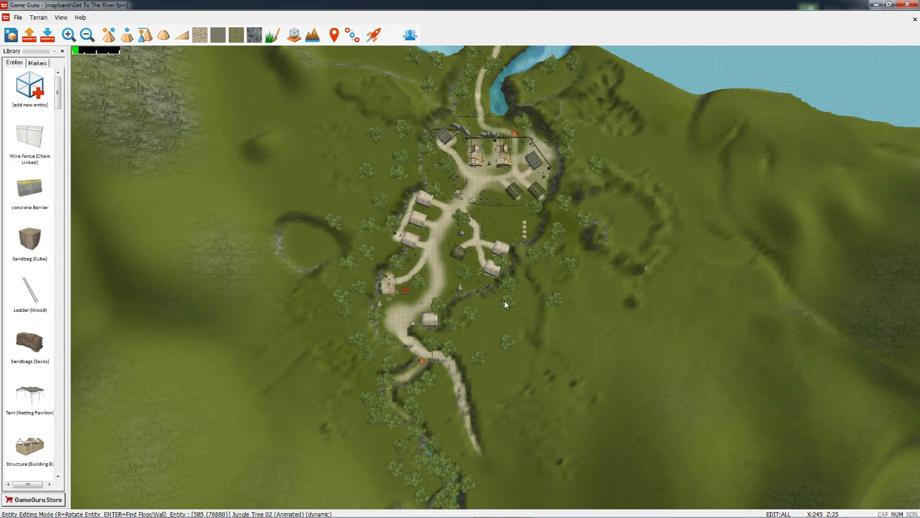
scroll(527, 298, up, 8)
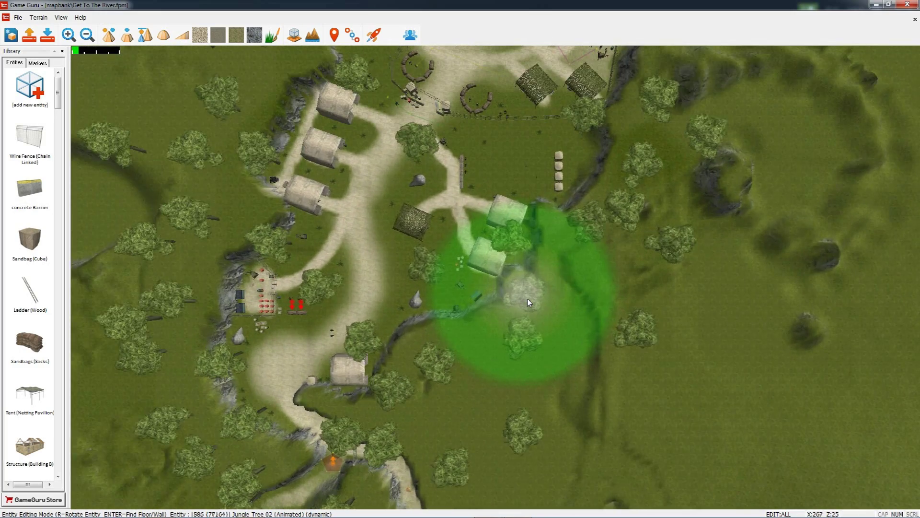
scroll(528, 302, down, 10)
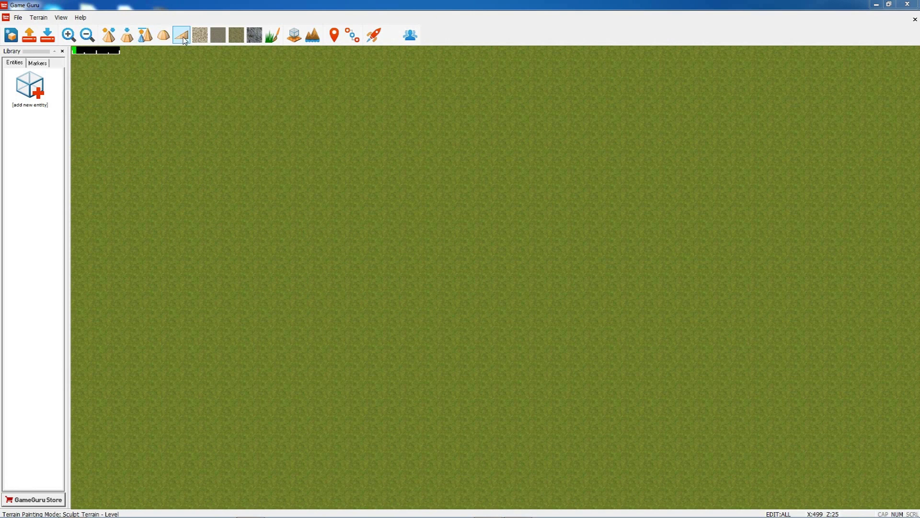
Step: Sculpt a winding row of rocky hills across the upper part of the blank terrain using the Shape tool
click(109, 39)
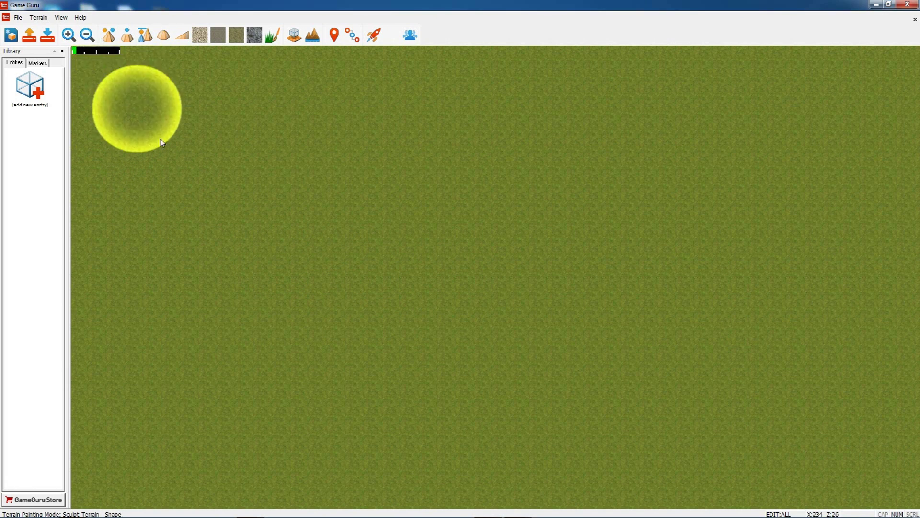
mouse_move(279, 196)
mouse_down()
mouse_move(308, 190)
mouse_move(278, 215)
mouse_up()
mouse_move(353, 156)
mouse_down()
mouse_move(330, 135)
mouse_move(442, 120)
mouse_move(566, 125)
mouse_move(641, 171)
mouse_move(562, 228)
mouse_move(674, 200)
mouse_move(692, 148)
mouse_move(709, 140)
mouse_move(650, 136)
mouse_move(646, 172)
mouse_move(607, 197)
mouse_up()
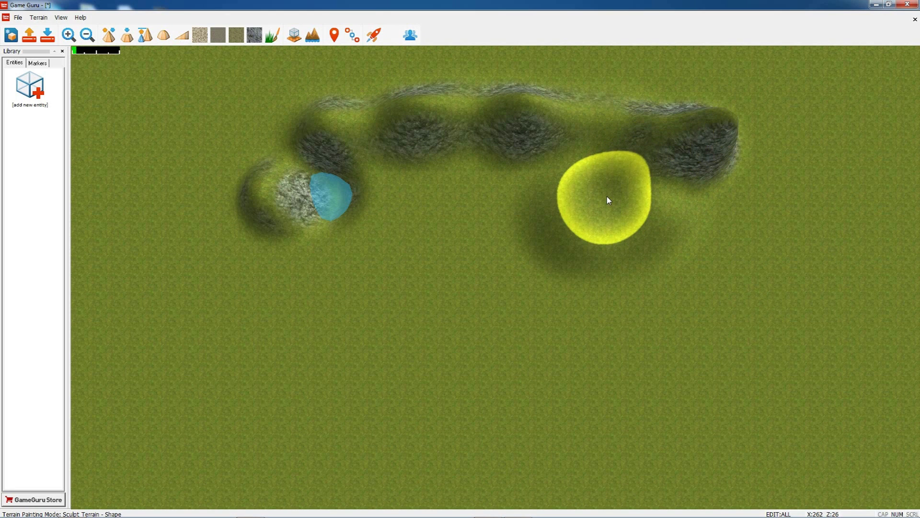
Step: Enlarge the sculpting brush and raise broad, smooth hills above and to the east of the rocky ridge
scroll(608, 200, up, 10)
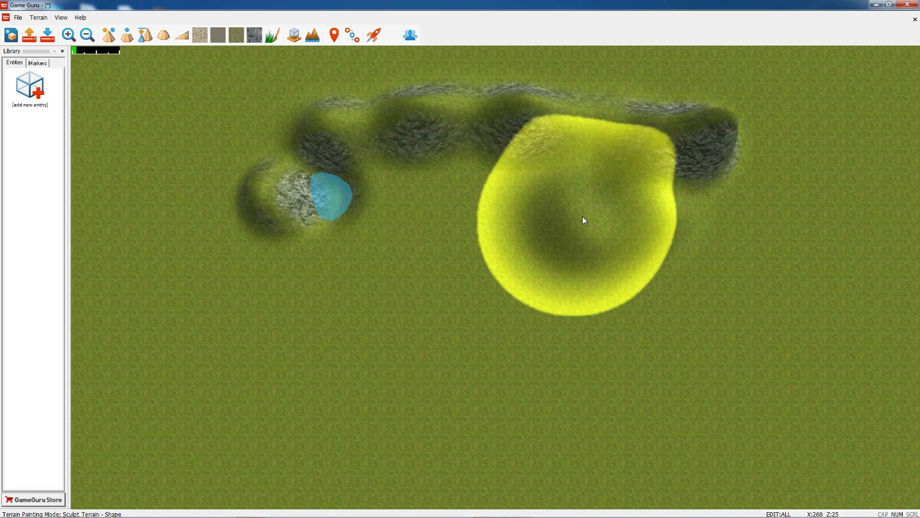
scroll(712, 234, up, 7)
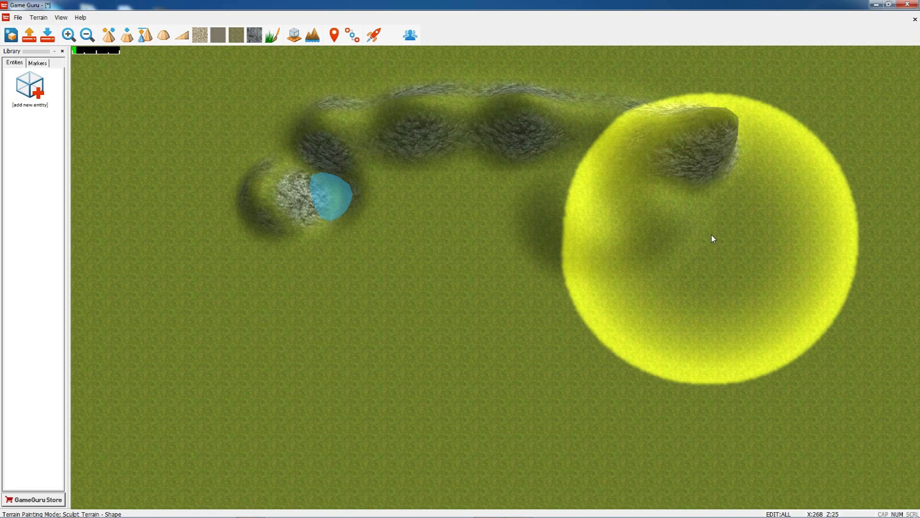
key(minus)
scroll(709, 229, down, 6)
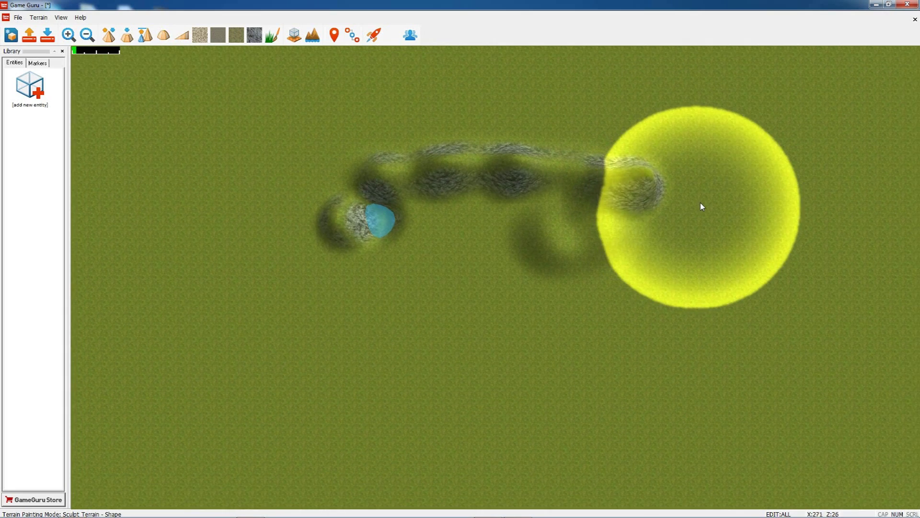
scroll(698, 202, down, 4)
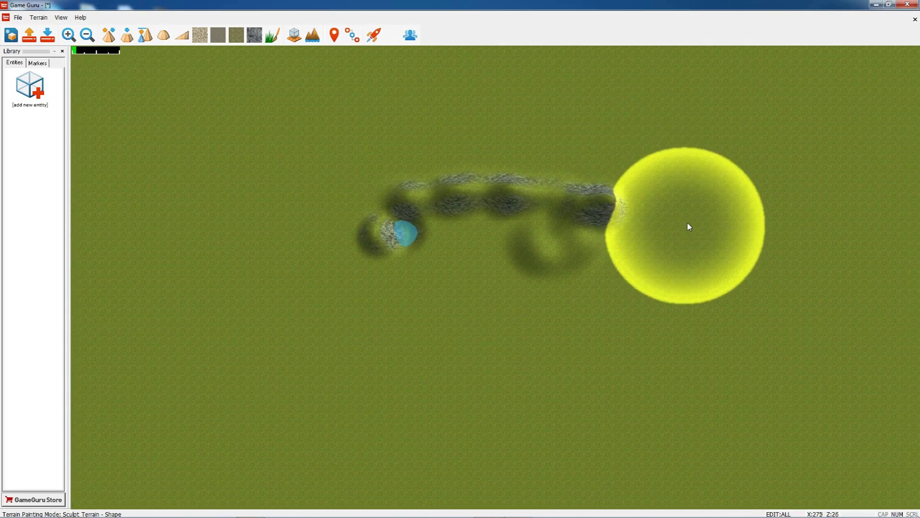
drag(585, 119, 609, 133)
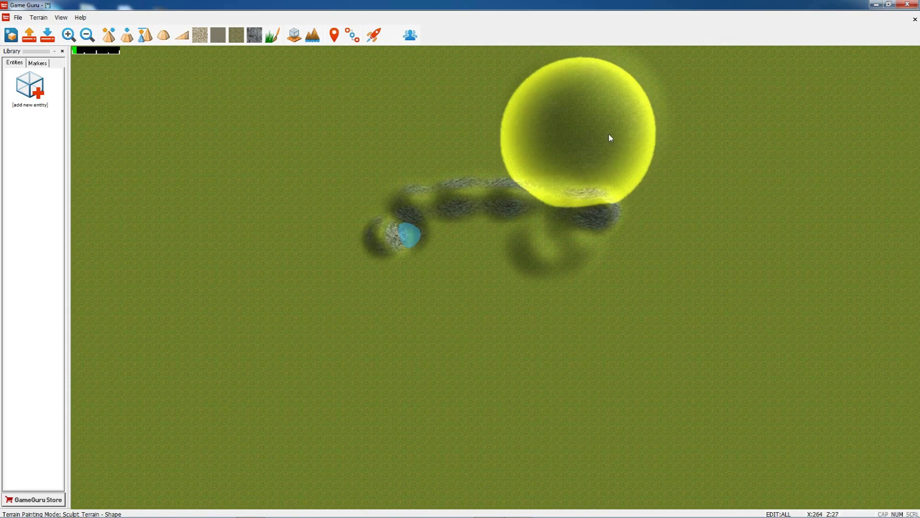
mouse_move(673, 169)
mouse_down()
mouse_move(732, 232)
mouse_move(779, 183)
mouse_move(782, 149)
mouse_up()
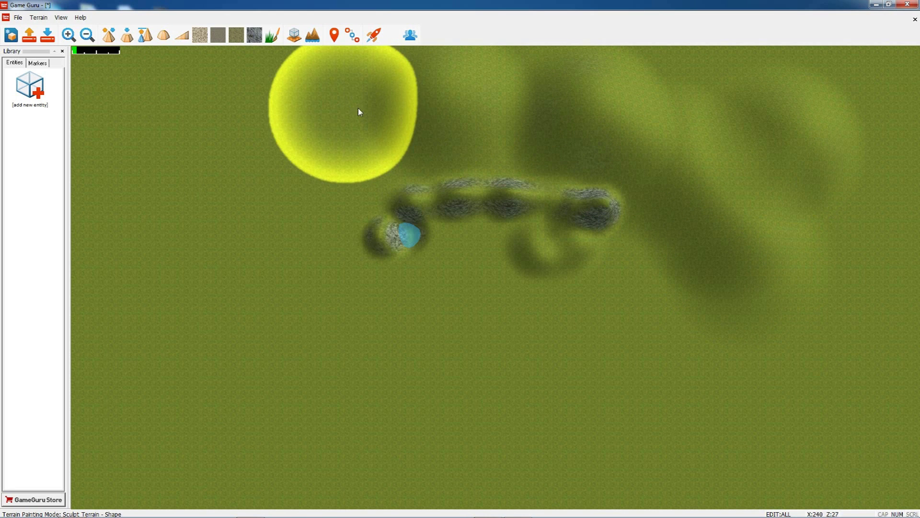
Step: Shrink the sculpting brush and raise a cluster of small steep peaks above the ridge's western end
scroll(388, 165, down, 6)
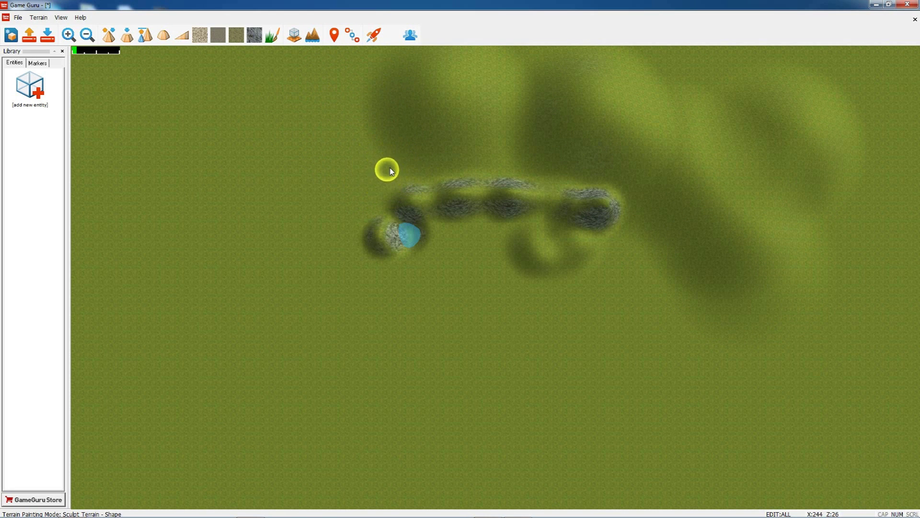
mouse_move(389, 169)
mouse_down()
mouse_move(400, 167)
mouse_move(393, 151)
mouse_up()
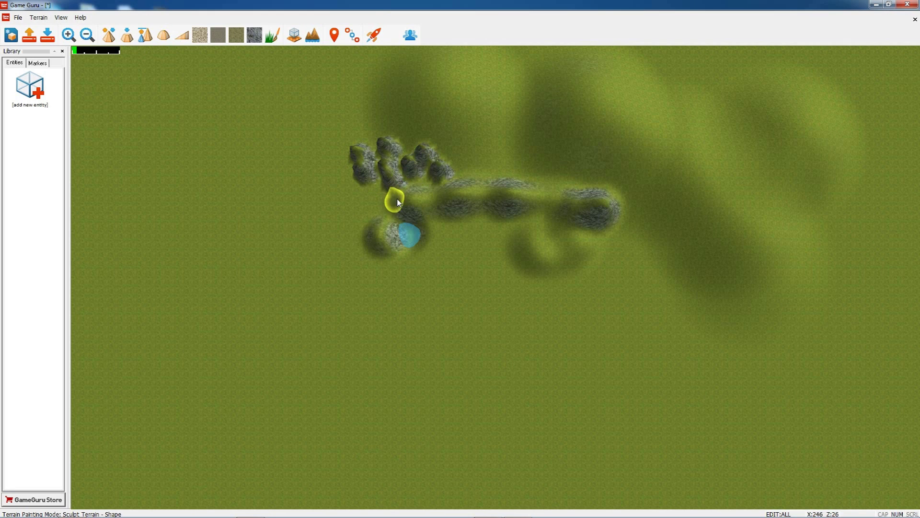
Step: Enlarge the brush and raise a tall rocky mound just west of the small water pool
scroll(397, 198, up, 3)
scroll(401, 197, up, 1)
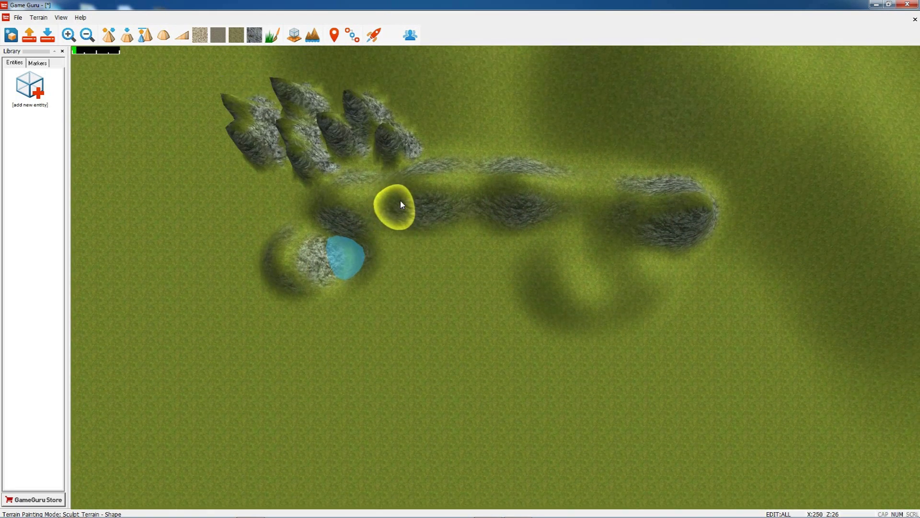
key(Left)
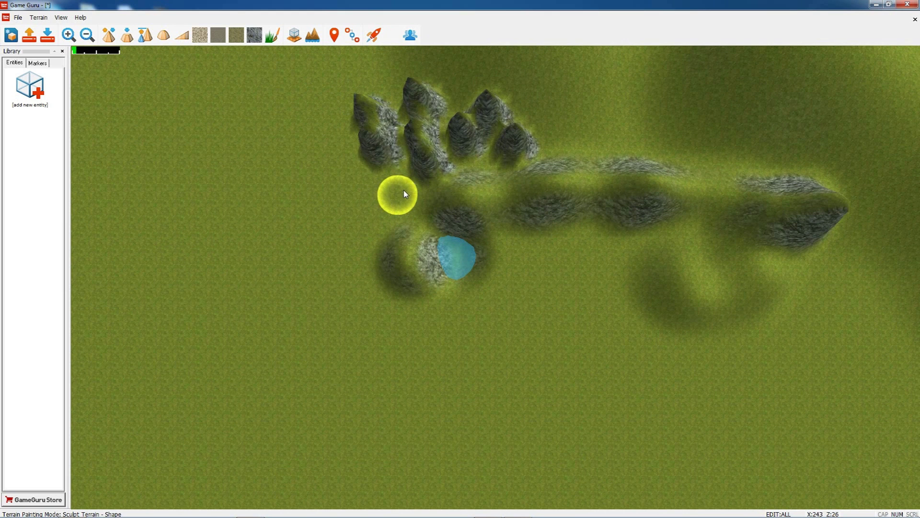
key(plus)
key(plus)
mouse_move(353, 206)
mouse_down()
mouse_move(321, 243)
mouse_move(314, 289)
mouse_move(318, 216)
mouse_move(301, 232)
mouse_move(307, 199)
mouse_up()
key(Down)
key(Left)
Step: Level the rocky mound's top with the Level tool and extend it west and south into a wide flat plateau
scroll(299, 205, down, 3)
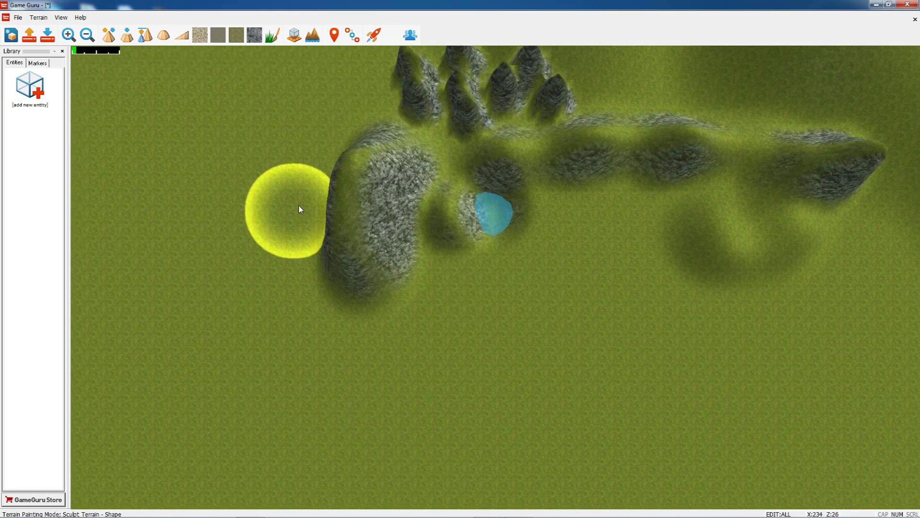
scroll(304, 207, down, 3)
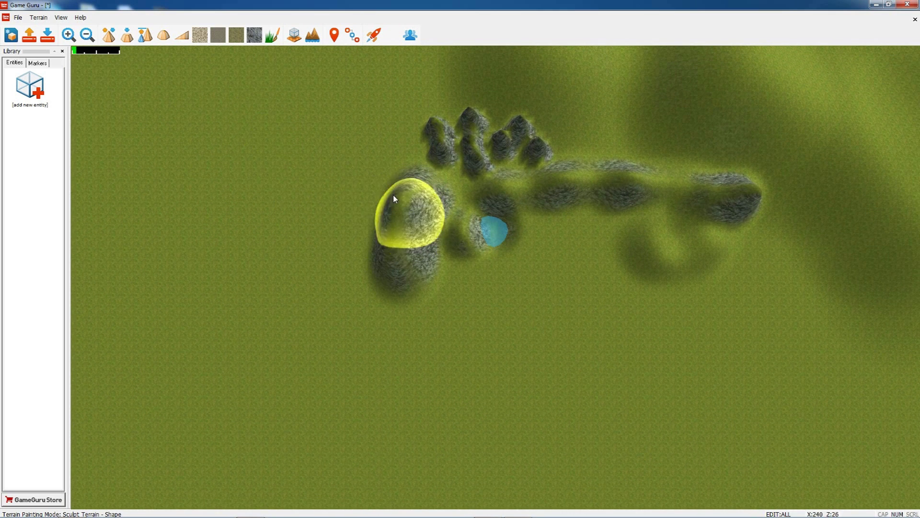
click(128, 40)
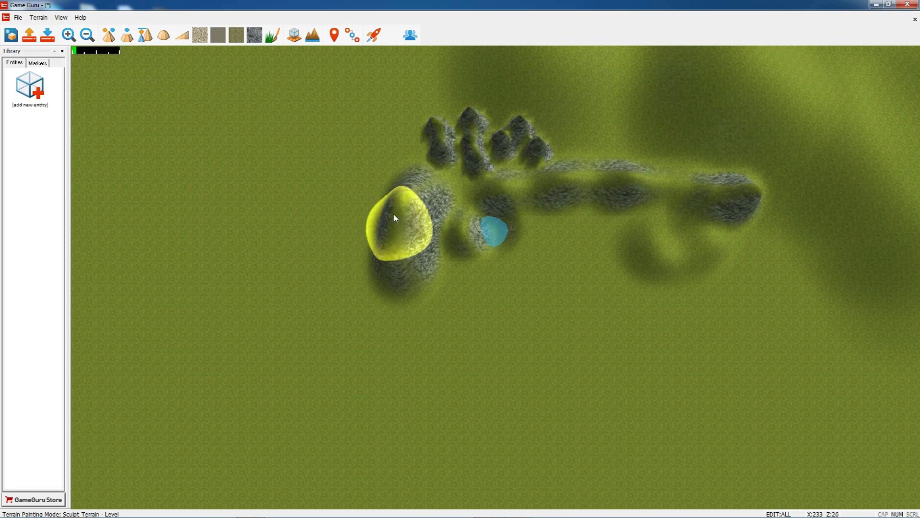
mouse_move(396, 214)
mouse_down()
mouse_move(398, 201)
mouse_move(395, 252)
mouse_move(389, 207)
mouse_move(338, 285)
mouse_up()
key(plus)
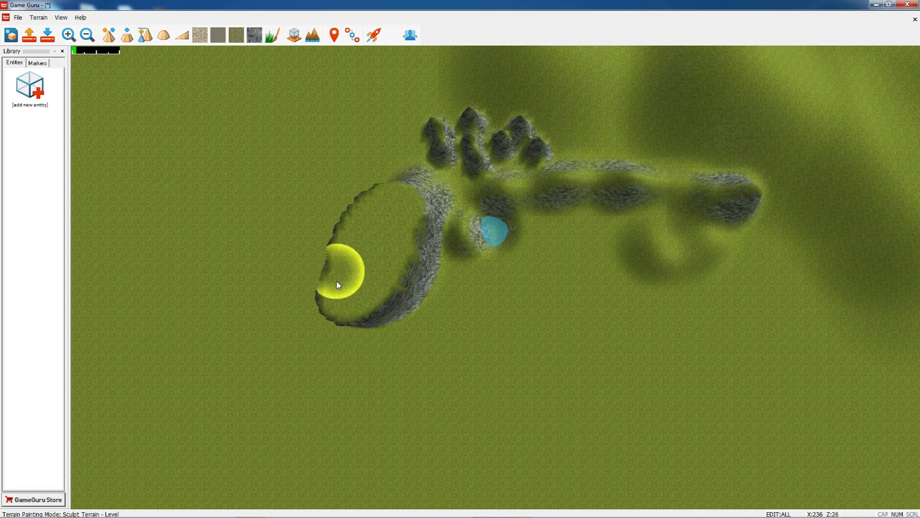
mouse_move(371, 335)
mouse_down()
mouse_move(388, 290)
mouse_move(396, 324)
mouse_move(373, 349)
mouse_up()
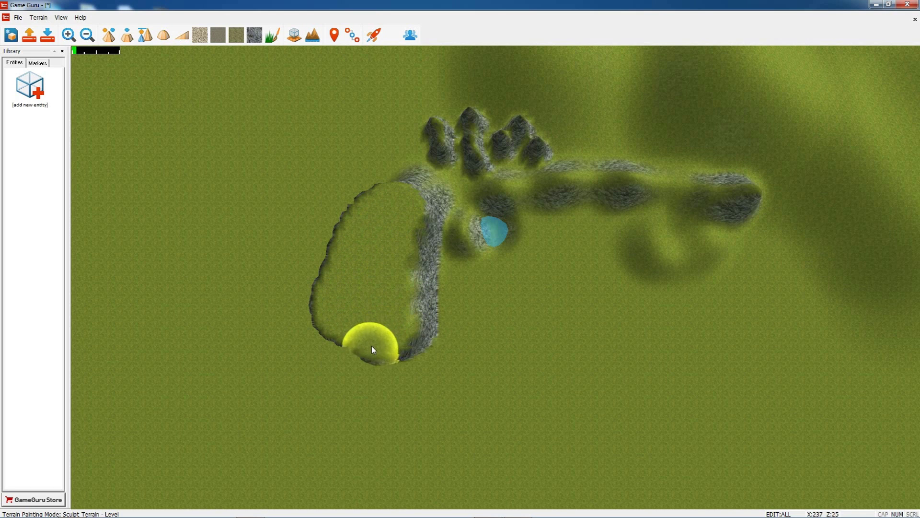
mouse_move(329, 256)
mouse_down()
mouse_move(367, 321)
mouse_move(426, 347)
mouse_up()
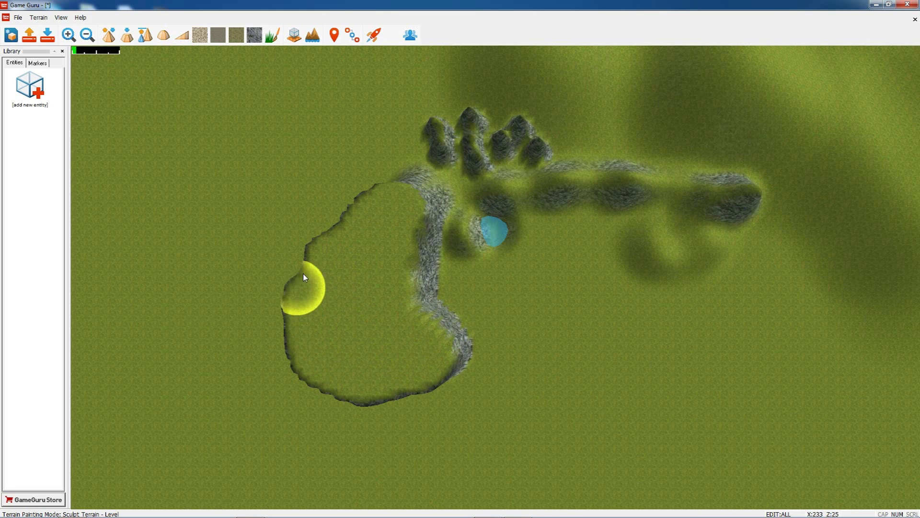
drag(332, 231, 362, 204)
mouse_move(376, 236)
mouse_down()
mouse_move(370, 249)
mouse_move(303, 224)
mouse_move(303, 260)
mouse_move(345, 267)
mouse_move(305, 231)
mouse_move(314, 197)
mouse_move(268, 285)
mouse_move(255, 154)
mouse_up()
mouse_move(199, 139)
mouse_down()
mouse_move(189, 138)
mouse_move(268, 226)
mouse_move(309, 242)
mouse_move(256, 232)
mouse_move(364, 328)
mouse_move(354, 280)
mouse_move(304, 233)
mouse_move(253, 219)
mouse_move(273, 271)
mouse_move(276, 182)
mouse_move(238, 209)
mouse_move(259, 310)
mouse_move(278, 340)
mouse_move(326, 304)
mouse_move(320, 269)
mouse_up()
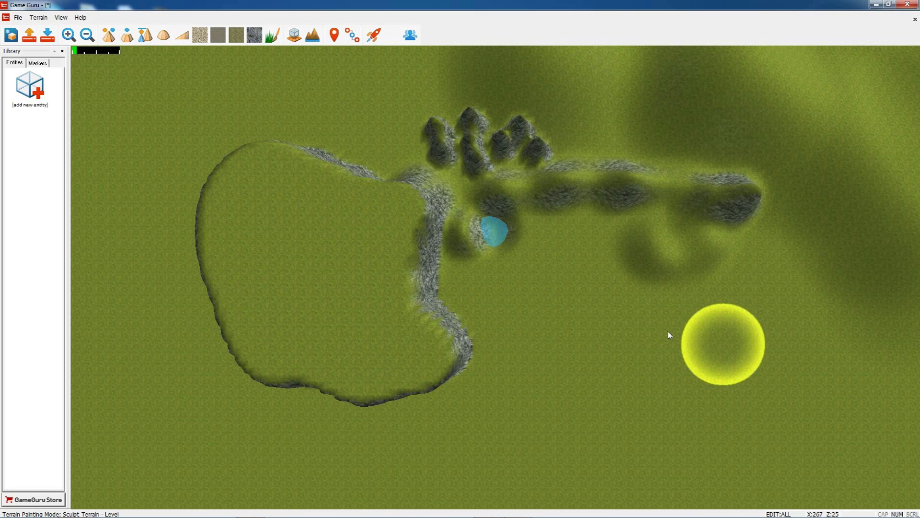
Step: Raise a second flat plateau southeast of the pool, south of the ridge's eastern end, with the Stored Level tool
click(145, 37)
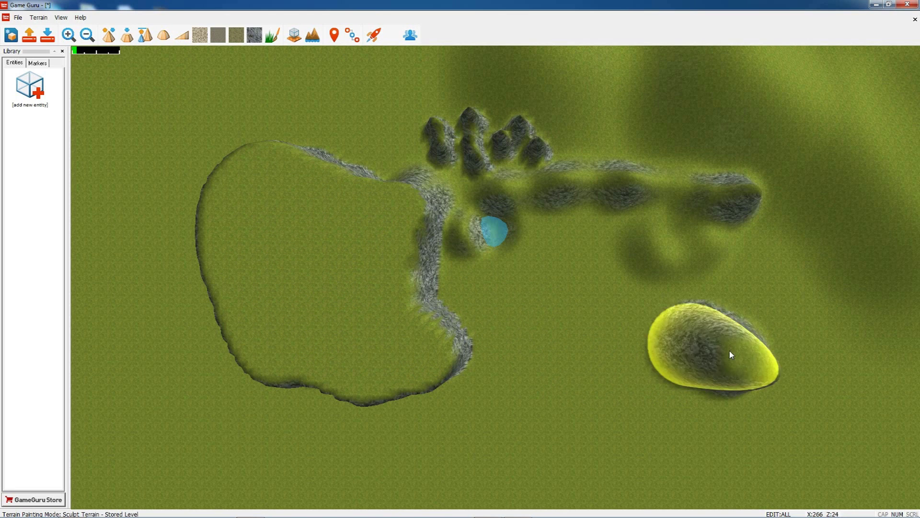
mouse_move(731, 354)
mouse_down()
mouse_move(781, 349)
mouse_move(748, 310)
mouse_move(787, 290)
mouse_move(814, 349)
mouse_move(768, 396)
mouse_move(711, 384)
mouse_move(714, 373)
mouse_up()
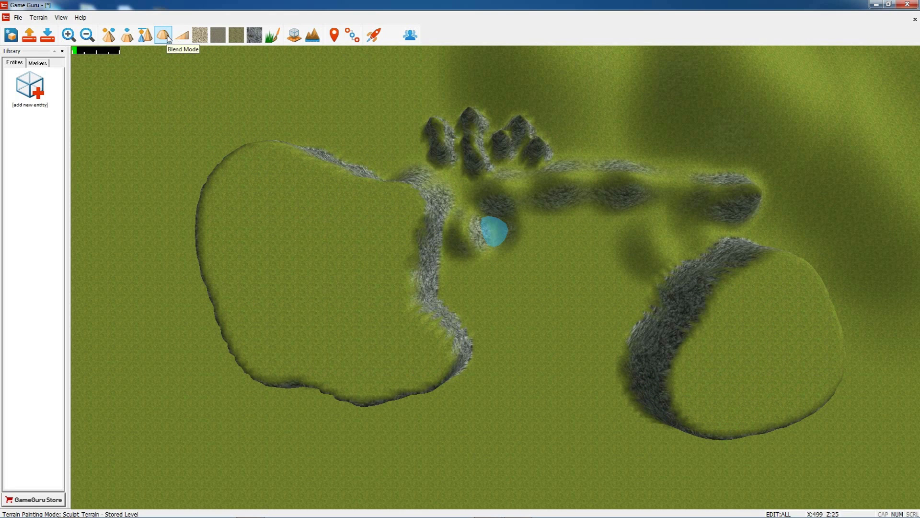
Step: Build a straight ramp from the western plateau's southeast edge down to the flat ground with the Ramp tool
click(183, 37)
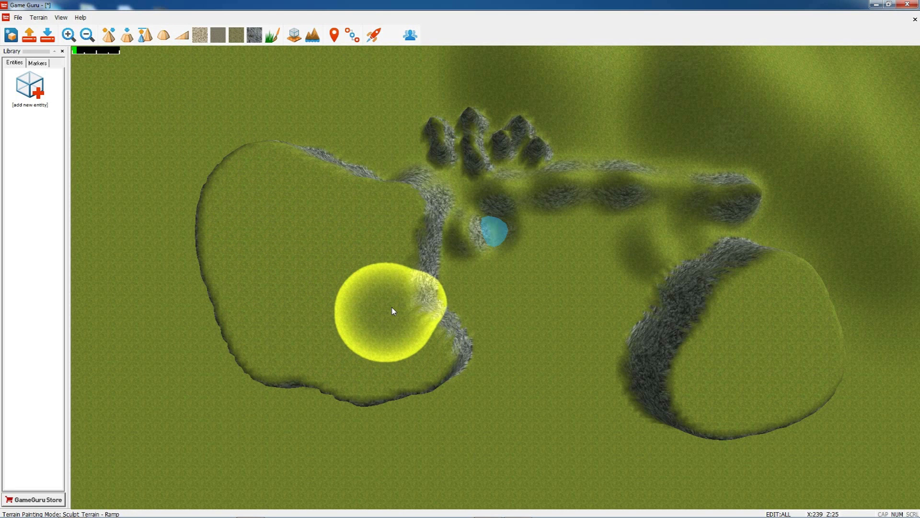
key(s)
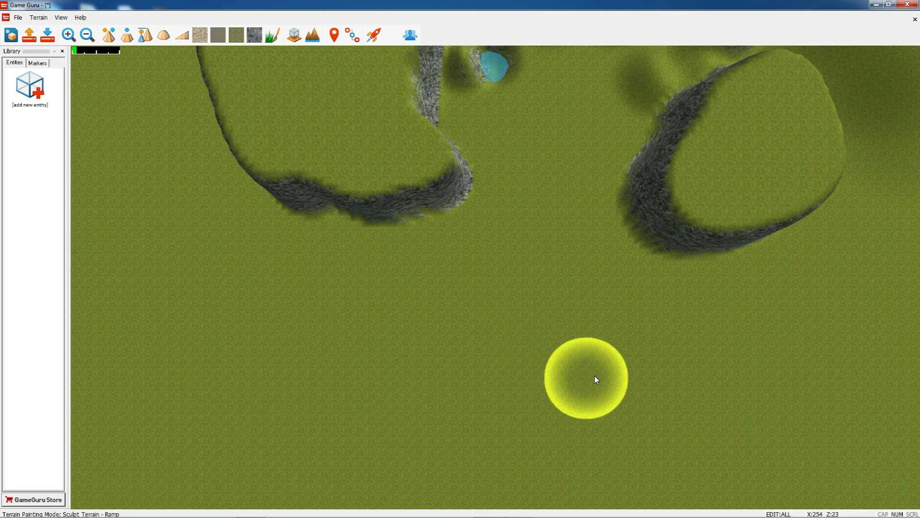
drag(595, 376, 598, 377)
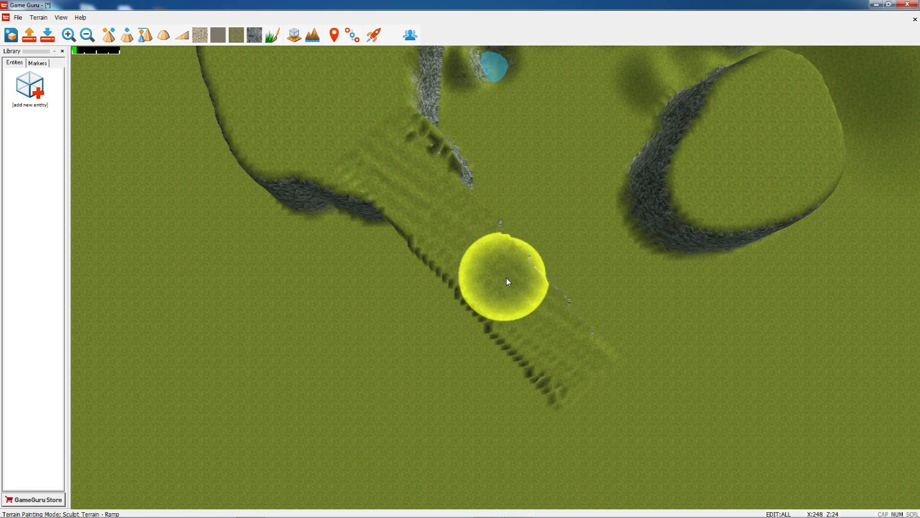
Step: Smooth the ramp's surface and both jagged sides, plus its junction with the western plateau, using the Blend tool
click(163, 35)
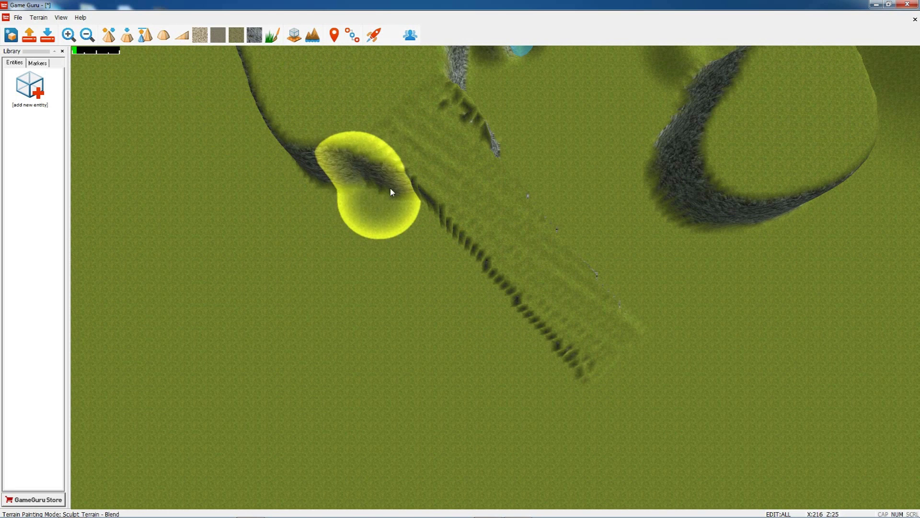
mouse_move(390, 191)
mouse_down()
mouse_move(400, 177)
mouse_move(475, 271)
mouse_move(573, 365)
mouse_move(559, 335)
mouse_move(410, 183)
mouse_move(425, 119)
mouse_move(474, 122)
mouse_move(494, 173)
mouse_up()
key(Right)
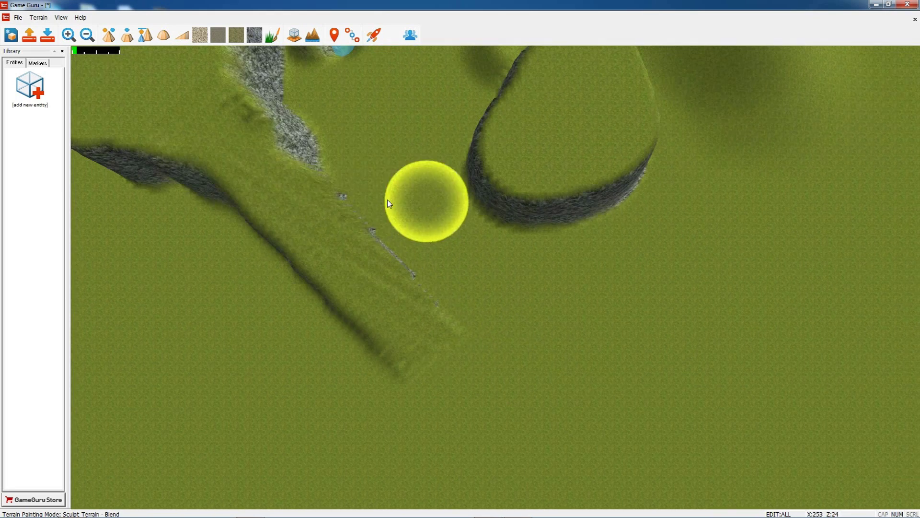
mouse_move(390, 204)
mouse_down()
mouse_move(288, 145)
mouse_move(436, 320)
mouse_move(405, 371)
mouse_move(418, 334)
mouse_move(560, 366)
mouse_move(561, 285)
mouse_move(466, 162)
mouse_move(400, 265)
mouse_move(496, 239)
mouse_move(444, 223)
mouse_move(623, 446)
mouse_move(593, 355)
mouse_move(579, 363)
mouse_move(566, 279)
mouse_move(496, 177)
mouse_move(623, 356)
mouse_move(479, 236)
mouse_move(423, 155)
mouse_move(347, 175)
mouse_move(266, 169)
mouse_up()
key(Left)
key(Down)
key(Up)
key(Up)
key(Down)
key(Left)
key(Left)
key(Right)
key(Up)
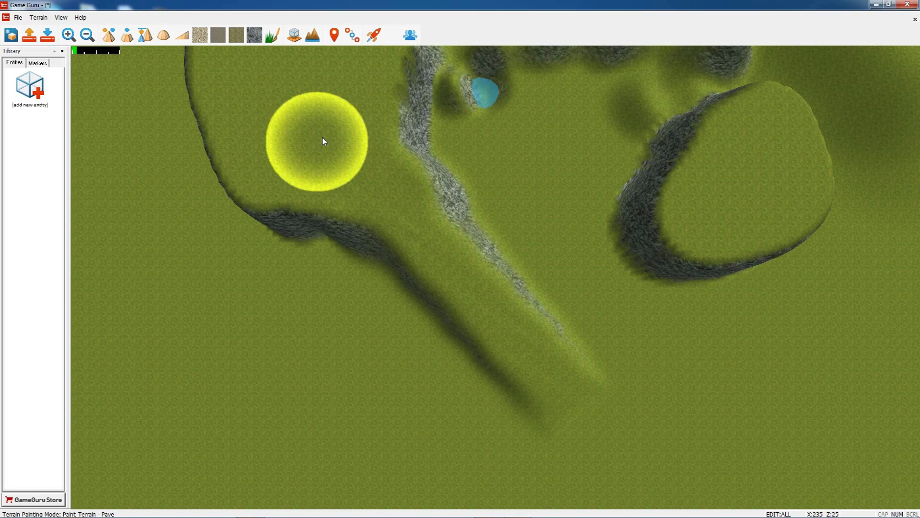
Step: Paint a Pave path along the ramp and, with a larger brush, cover most of the western plateau's top
scroll(324, 141, down, 4)
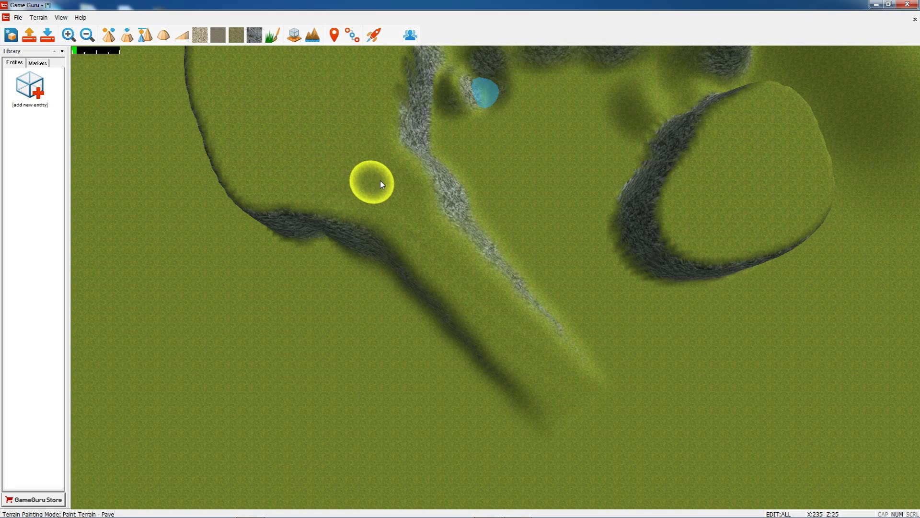
mouse_move(430, 238)
mouse_down()
mouse_move(581, 394)
mouse_move(496, 316)
mouse_move(355, 152)
mouse_move(298, 150)
mouse_move(280, 116)
mouse_move(349, 89)
mouse_move(331, 120)
mouse_move(359, 122)
mouse_move(355, 165)
mouse_up()
key(])
key(])
key(w)
mouse_move(281, 194)
mouse_down()
mouse_move(277, 211)
mouse_move(251, 212)
mouse_move(362, 200)
mouse_move(332, 214)
mouse_move(248, 162)
mouse_move(239, 222)
mouse_move(227, 227)
mouse_move(258, 157)
mouse_move(271, 217)
mouse_move(275, 181)
mouse_move(341, 208)
mouse_move(292, 214)
mouse_move(280, 181)
mouse_move(312, 237)
mouse_move(341, 202)
mouse_move(315, 227)
mouse_up()
Step: Paint a brown earth patch on the western side of the paved plateau and add Rock texture over its centre
click(217, 35)
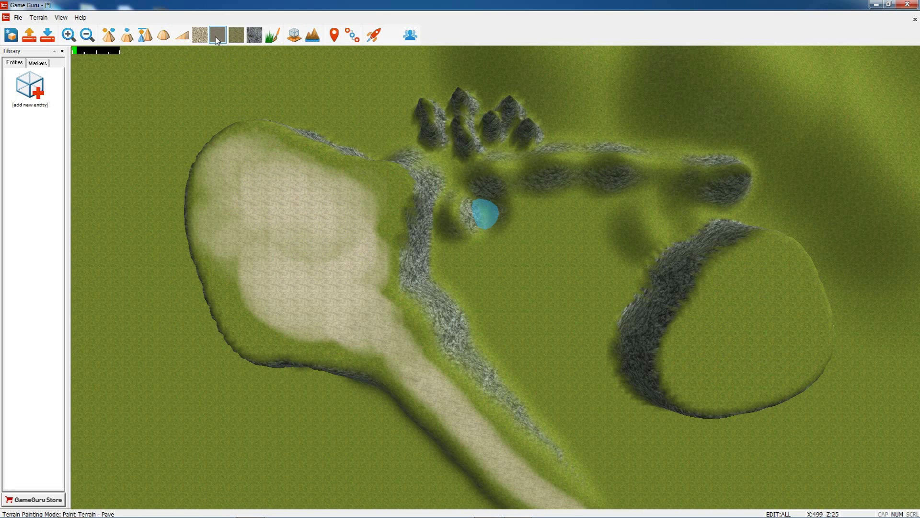
mouse_move(252, 215)
mouse_down()
mouse_move(267, 177)
mouse_move(294, 187)
mouse_move(271, 202)
mouse_move(235, 190)
mouse_up()
click(254, 34)
mouse_move(251, 247)
mouse_down()
mouse_move(287, 281)
mouse_move(245, 227)
mouse_move(259, 181)
mouse_move(312, 194)
mouse_up()
Step: Paint a broad band of Grass along the plateau's northern, western and southwestern edges
key(s)
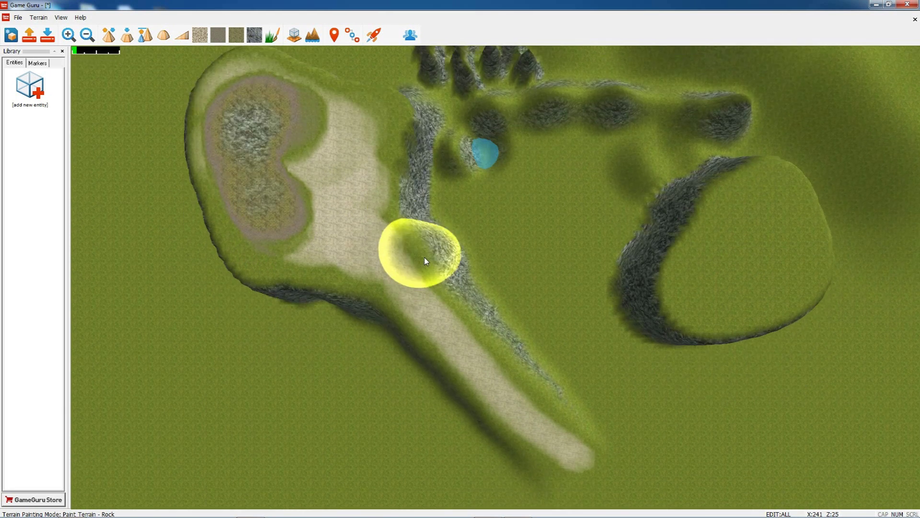
key(a)
scroll(510, 206, down, 5)
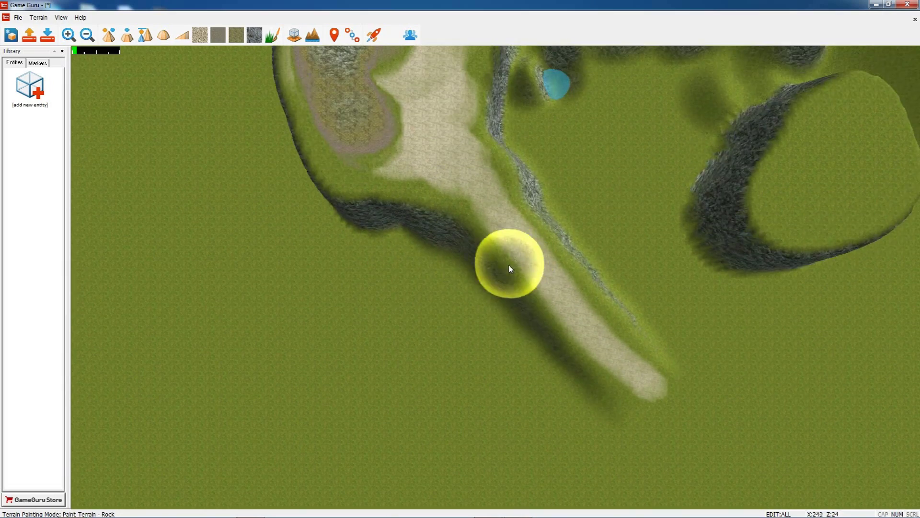
key(a)
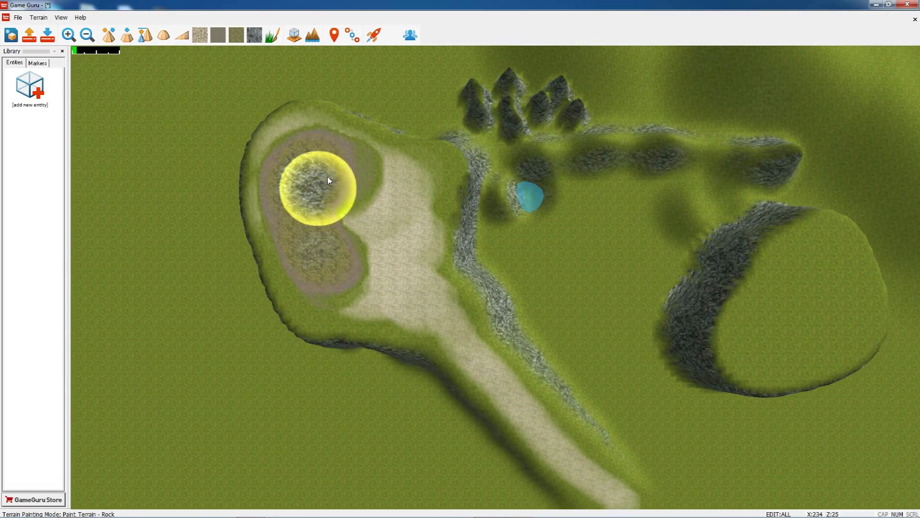
click(272, 37)
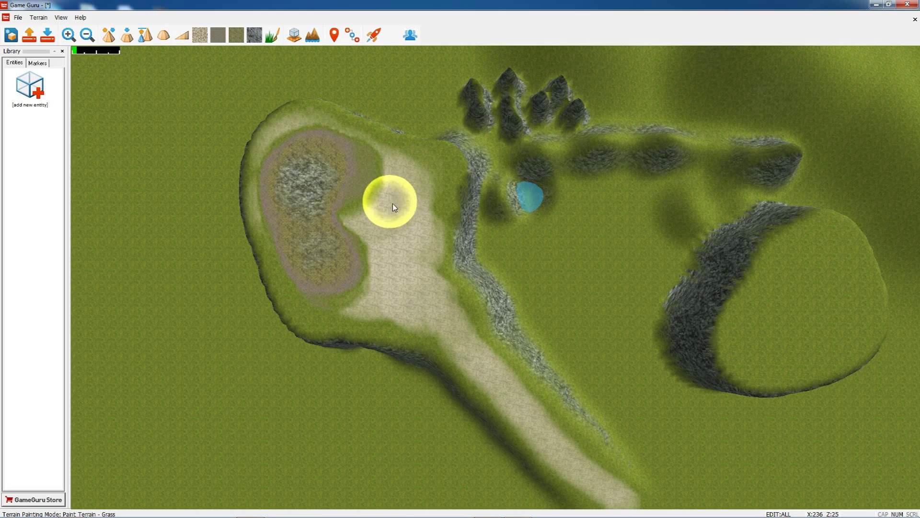
key(a)
key(w)
scroll(422, 214, up, 3)
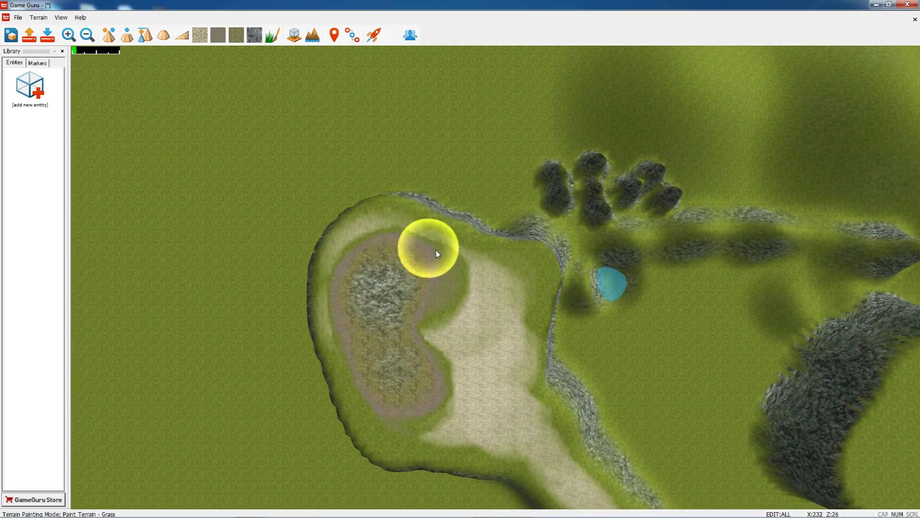
drag(355, 226, 543, 275)
key(Down)
mouse_move(360, 155)
mouse_down()
mouse_move(348, 162)
mouse_move(330, 214)
mouse_move(340, 308)
mouse_move(400, 386)
mouse_up()
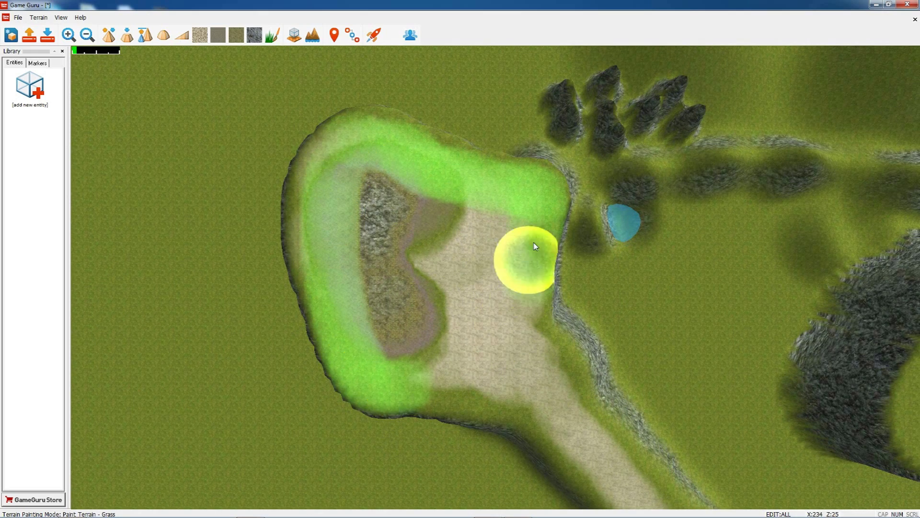
Step: Paint Grass along the plateau's eastern and southern edges and, with a smaller brush, down both sides of the ramp
key(Down)
mouse_move(455, 250)
mouse_down()
mouse_move(540, 284)
mouse_move(590, 358)
mouse_up()
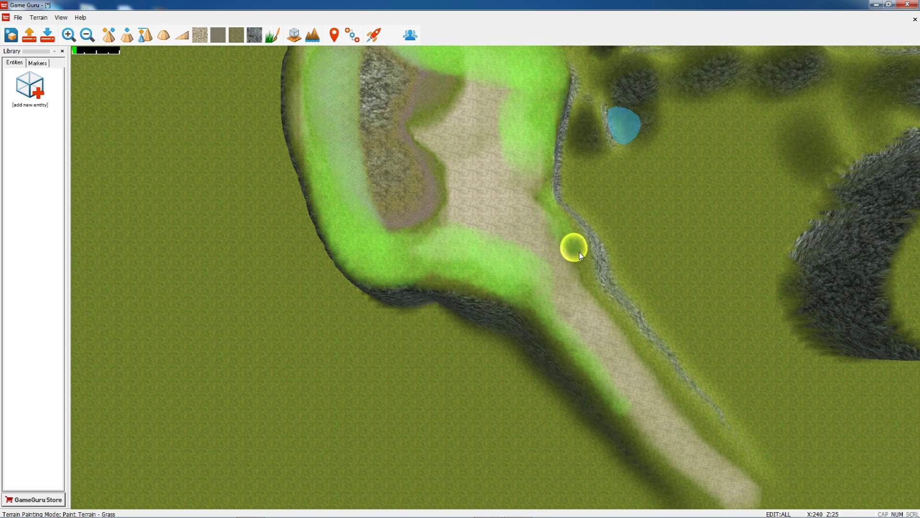
mouse_move(580, 254)
mouse_down()
mouse_move(640, 356)
mouse_move(681, 387)
mouse_up()
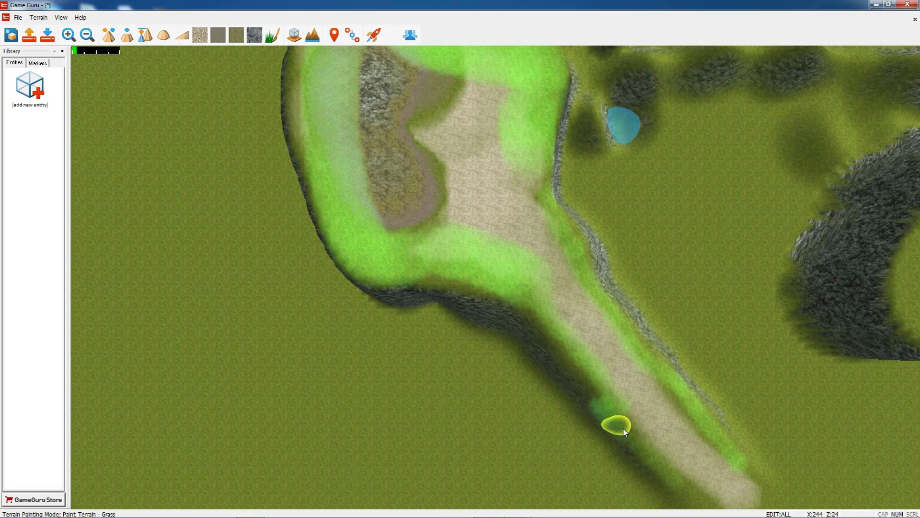
key(w)
key(d)
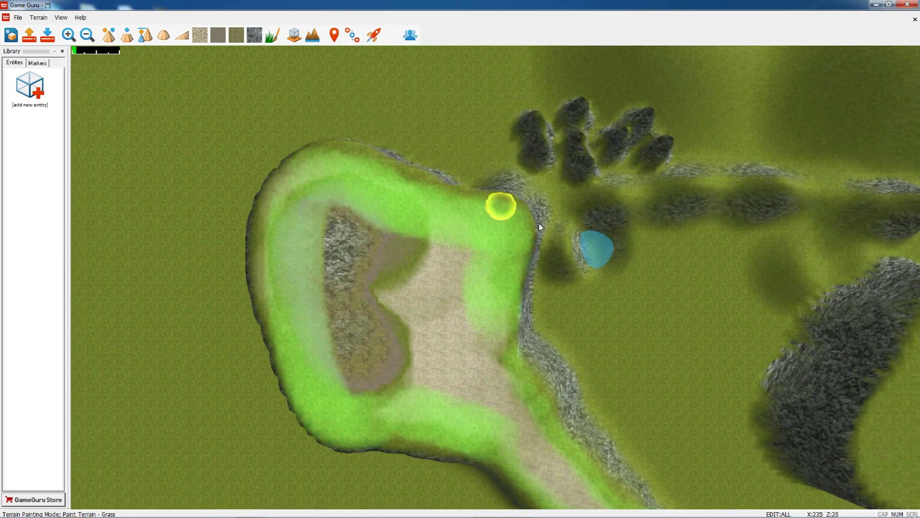
key(s)
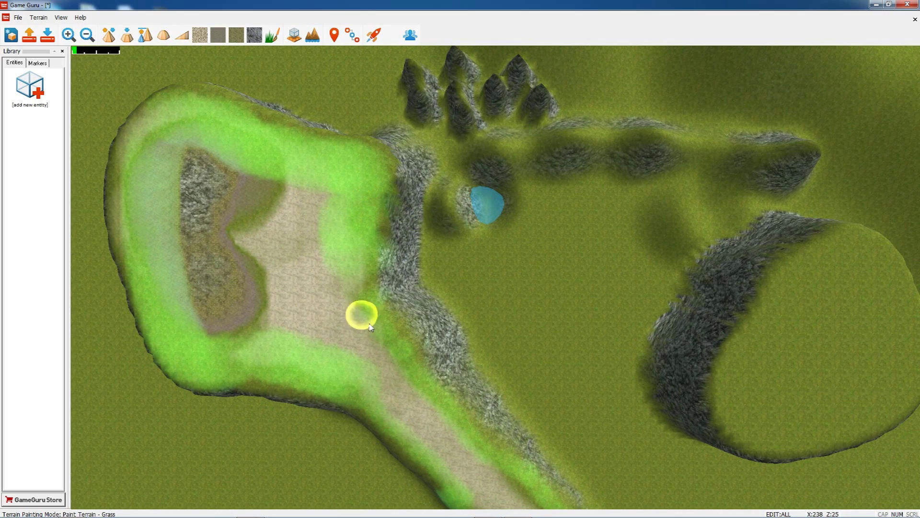
drag(362, 315, 367, 273)
key(Left)
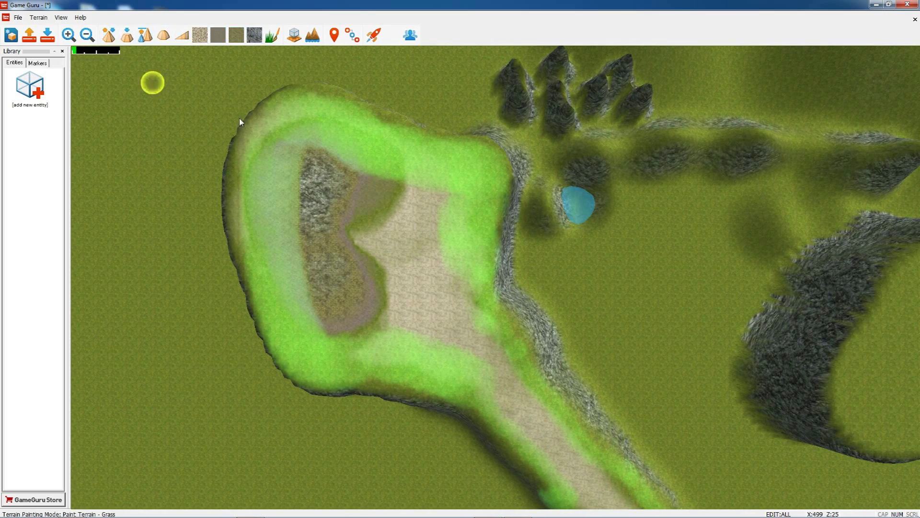
Step: Carve a wide water channel with the Shape tool from the pool around the eastern plateau's south and east sides
scroll(433, 180, down, 1)
scroll(434, 183, down, 2)
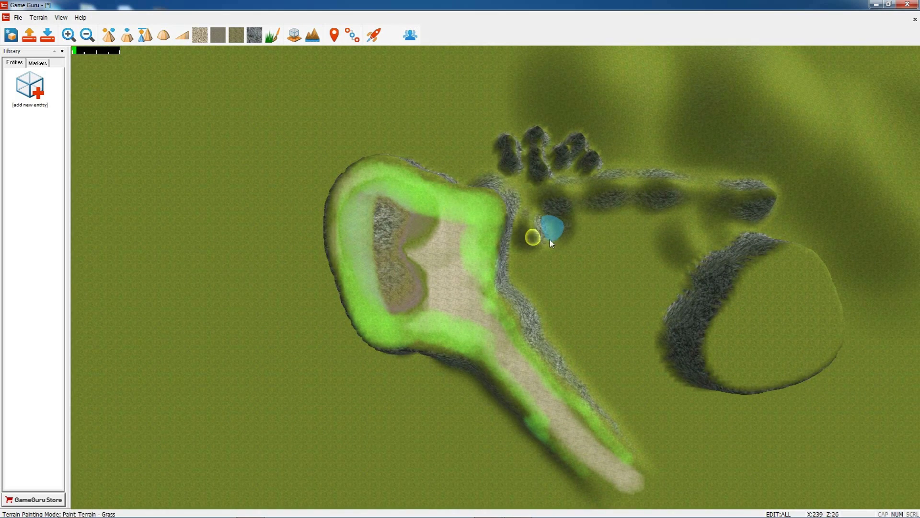
key(Right)
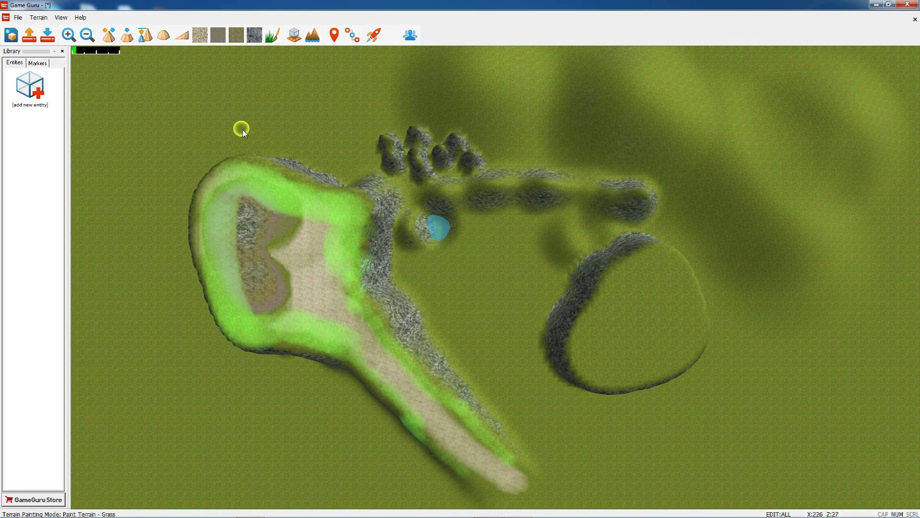
click(109, 35)
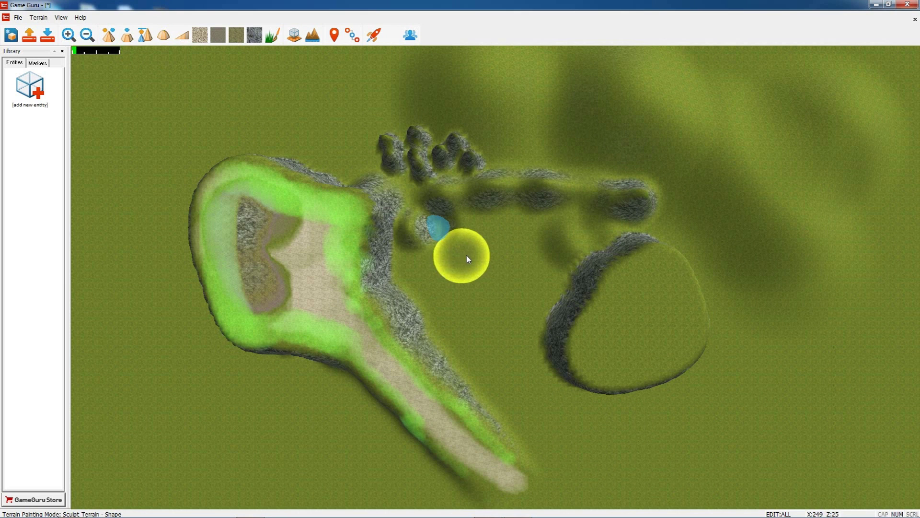
mouse_move(452, 255)
mouse_down()
mouse_move(502, 250)
mouse_move(473, 297)
mouse_move(461, 300)
mouse_move(489, 296)
mouse_move(520, 269)
mouse_move(507, 293)
mouse_move(502, 364)
mouse_move(539, 403)
mouse_move(592, 431)
mouse_move(695, 427)
mouse_move(732, 385)
mouse_move(772, 405)
mouse_move(709, 446)
mouse_move(609, 450)
mouse_move(555, 436)
mouse_move(743, 417)
mouse_move(740, 309)
mouse_move(720, 208)
mouse_move(709, 199)
mouse_move(729, 269)
mouse_move(754, 301)
mouse_up()
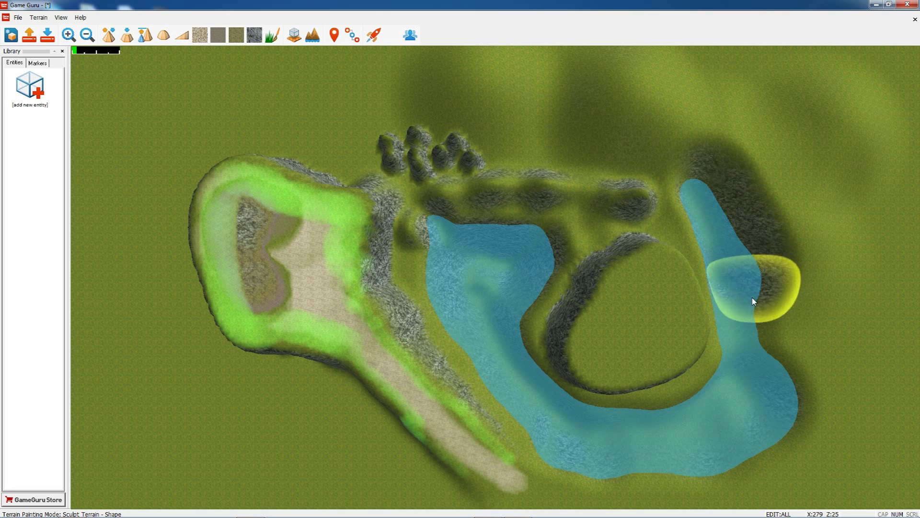
Step: Shrink the brush and carve narrow branching streams off the channel's east bank and one north through the ridge
key(bracketleft)
mouse_move(792, 343)
mouse_down()
mouse_move(833, 319)
mouse_move(835, 276)
mouse_move(819, 330)
mouse_move(851, 383)
mouse_up()
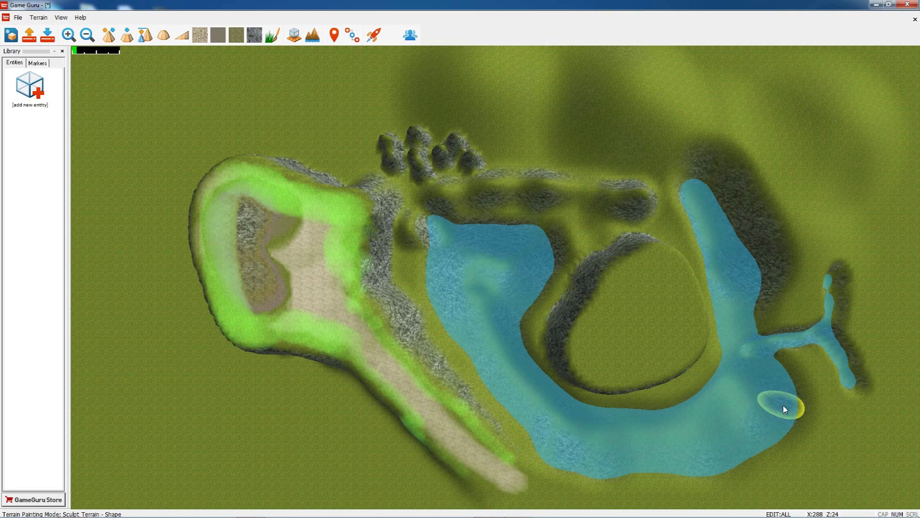
mouse_move(777, 403)
mouse_down()
mouse_move(815, 444)
mouse_move(815, 430)
mouse_up()
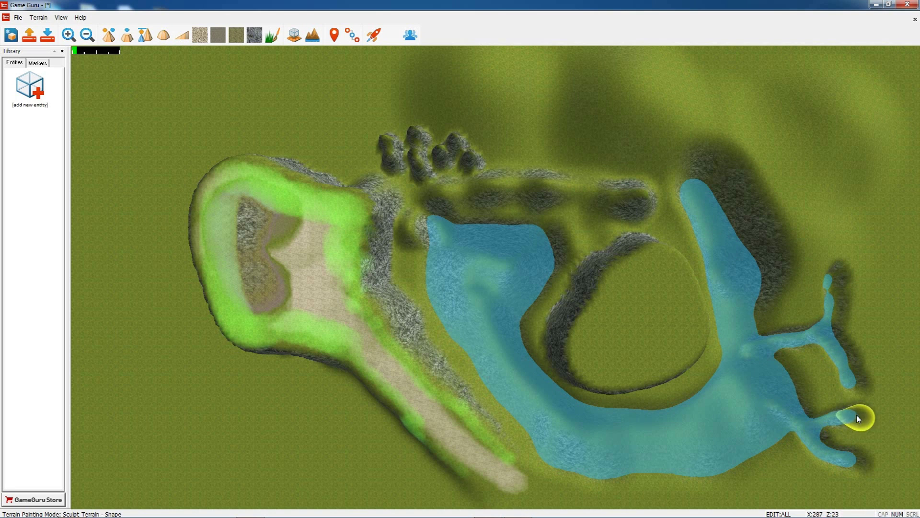
drag(880, 324, 836, 338)
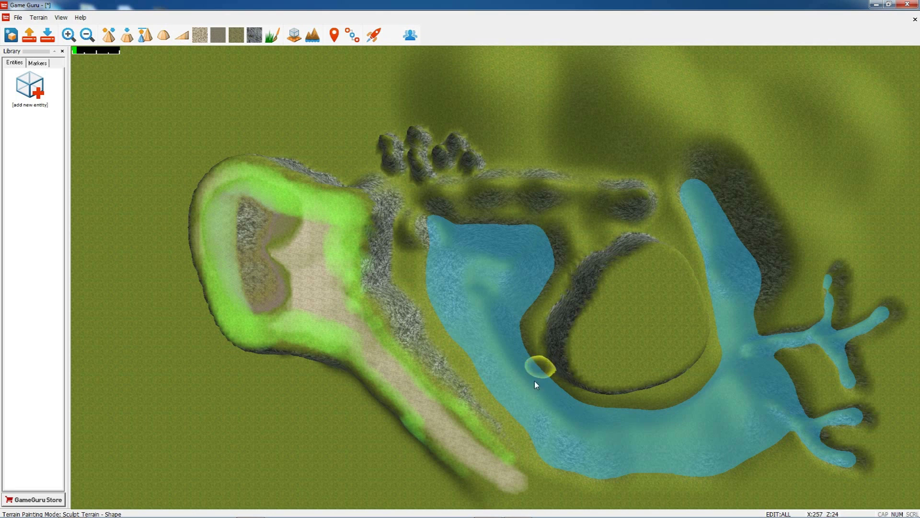
mouse_move(524, 253)
mouse_down()
mouse_move(579, 225)
mouse_move(593, 157)
mouse_move(584, 187)
mouse_up()
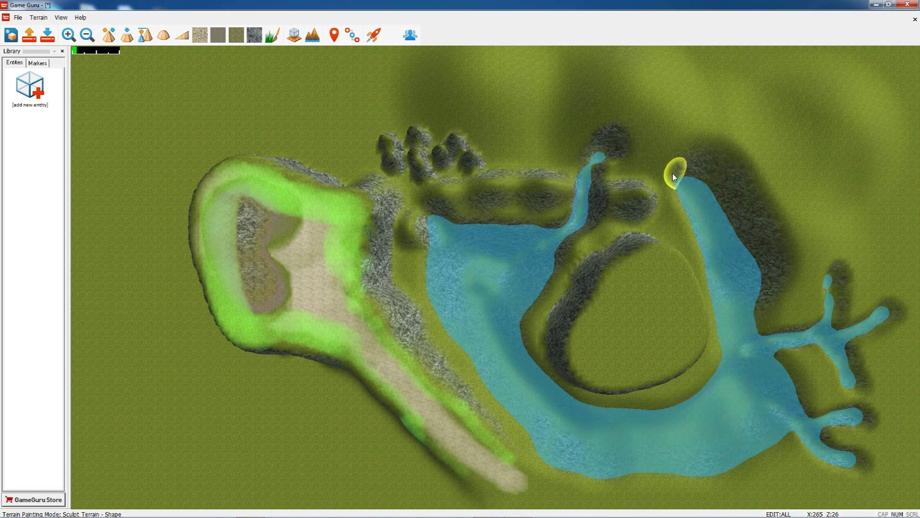
drag(673, 174, 659, 169)
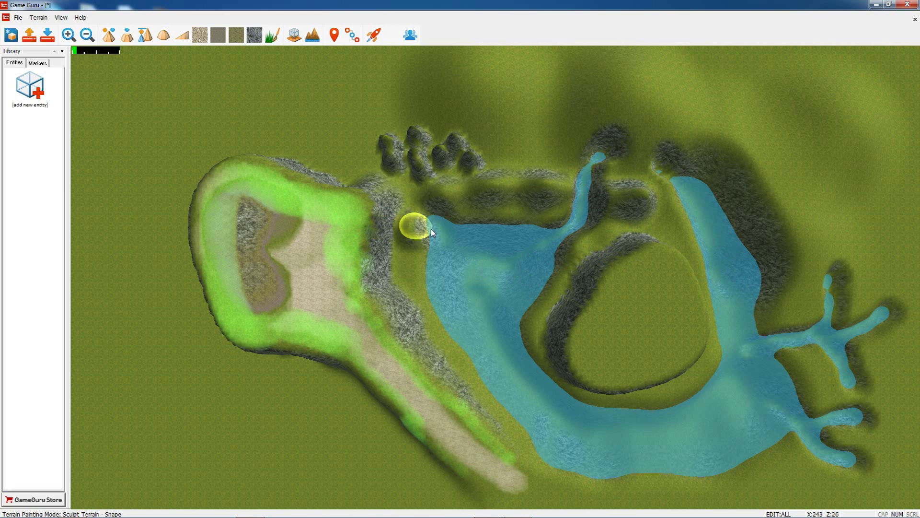
key(d)
key(s)
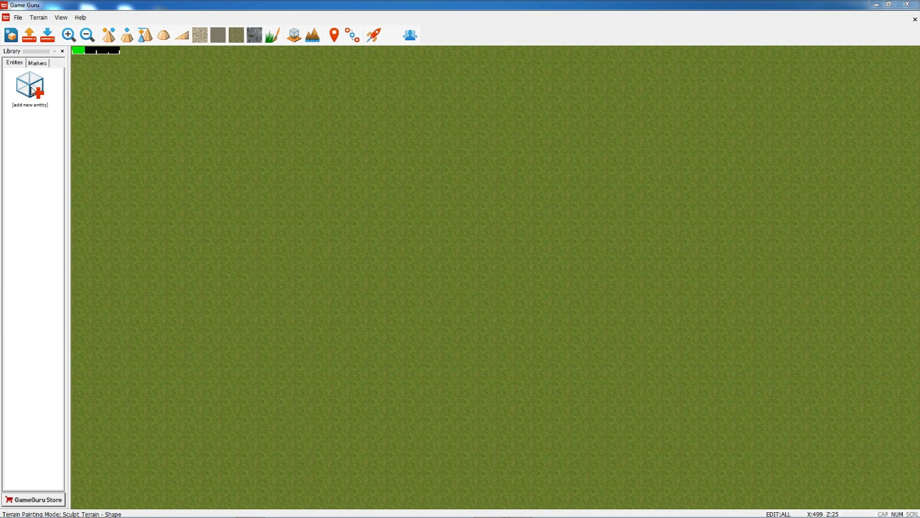
Step: Open the entity library and browse its Boxes, Bridges, Buildings, Cartoon and Characters categories
click(32, 91)
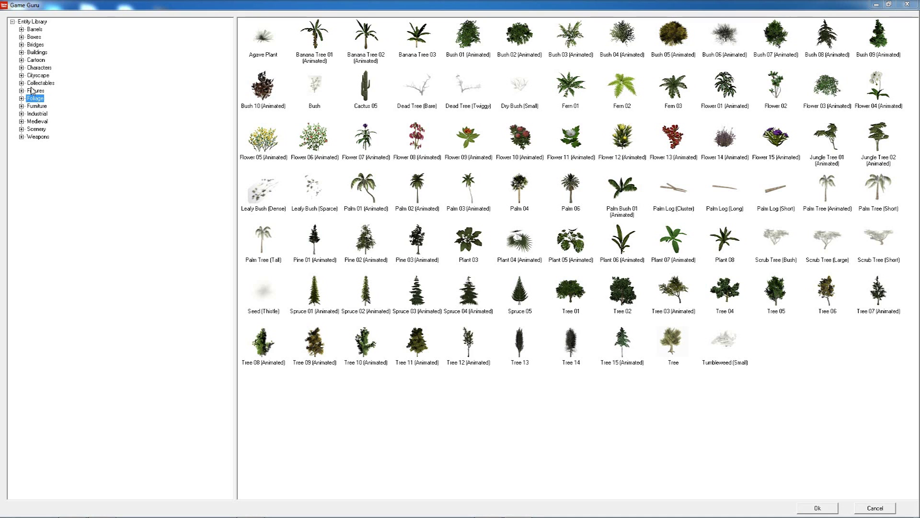
click(34, 37)
click(36, 45)
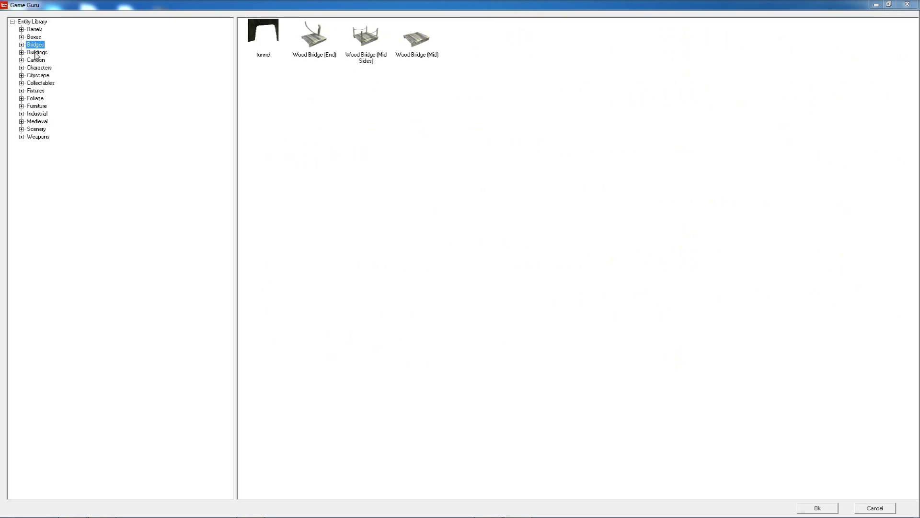
click(36, 53)
click(36, 60)
click(37, 68)
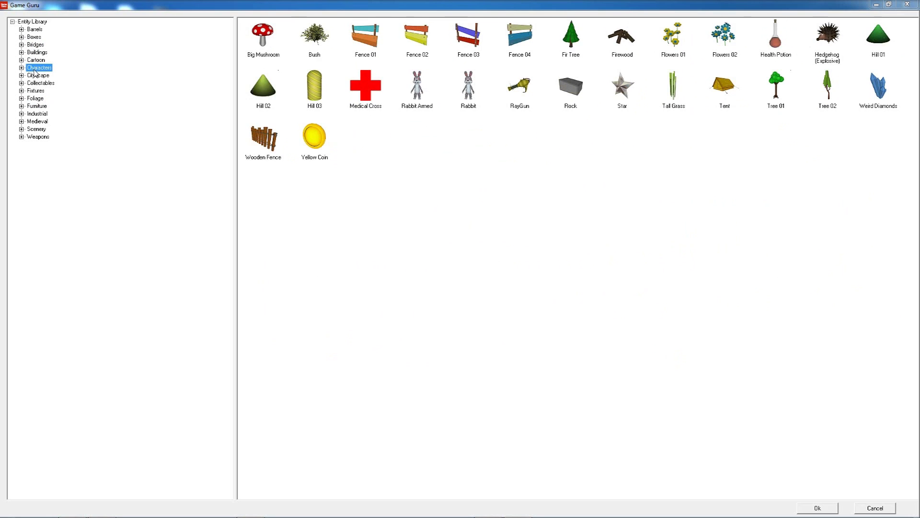
click(34, 45)
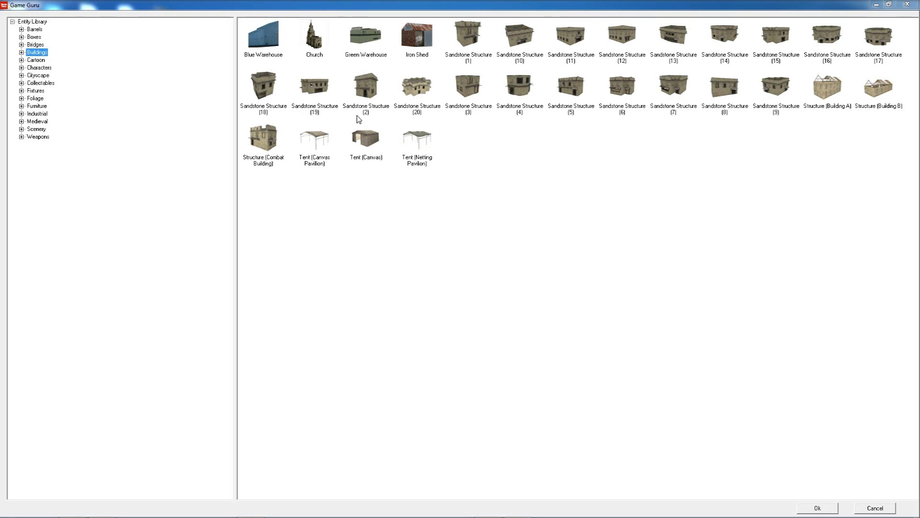
Step: Add Sandstone Structure (19) from the Buildings category, rotate it to lie east-west, and place it in the north of the open ground
double_click(315, 86)
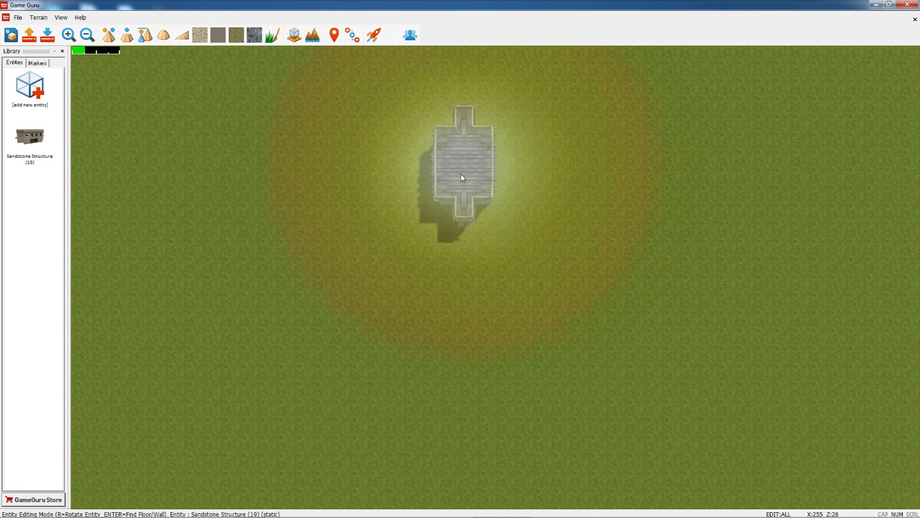
key(r)
key(r)
key(r)
key(r)
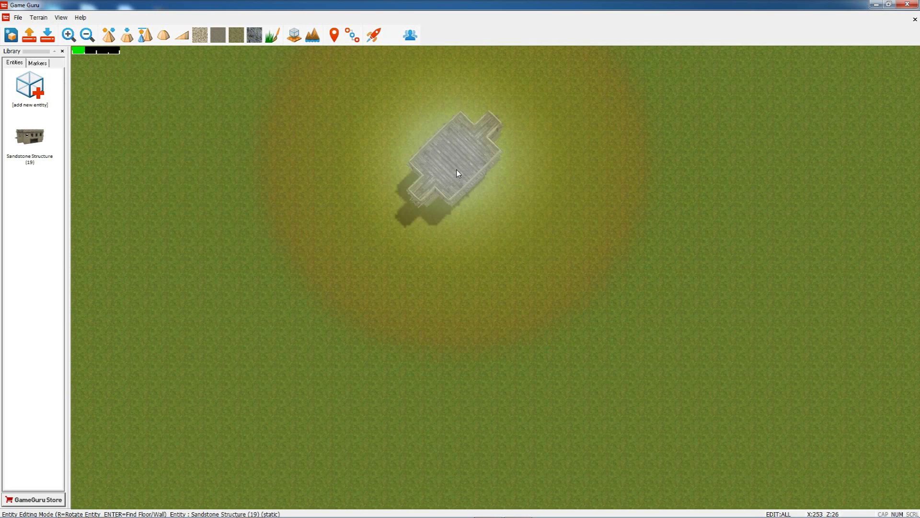
click(456, 165)
Step: Place two more rotated copies of the sandstone building, one to the east and one to the southwest, and end the placement
key(r)
key(r)
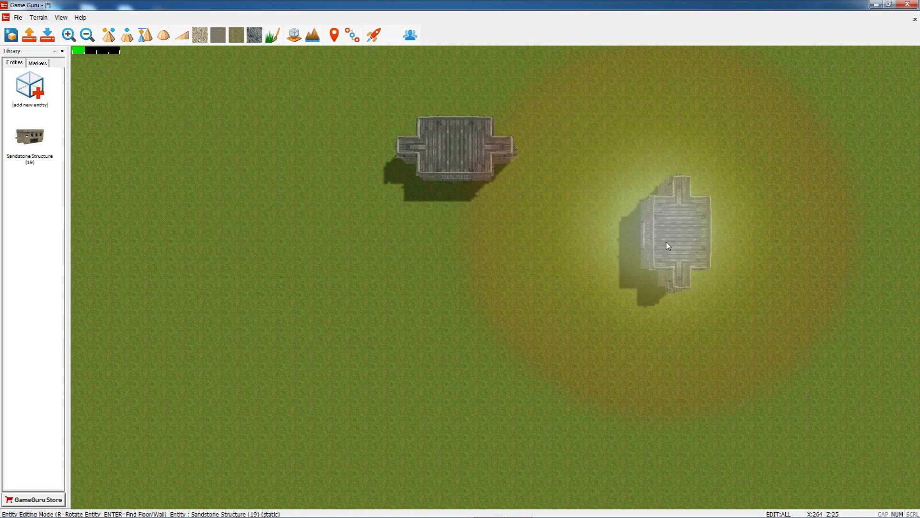
click(673, 237)
key(r)
key(r)
click(277, 309)
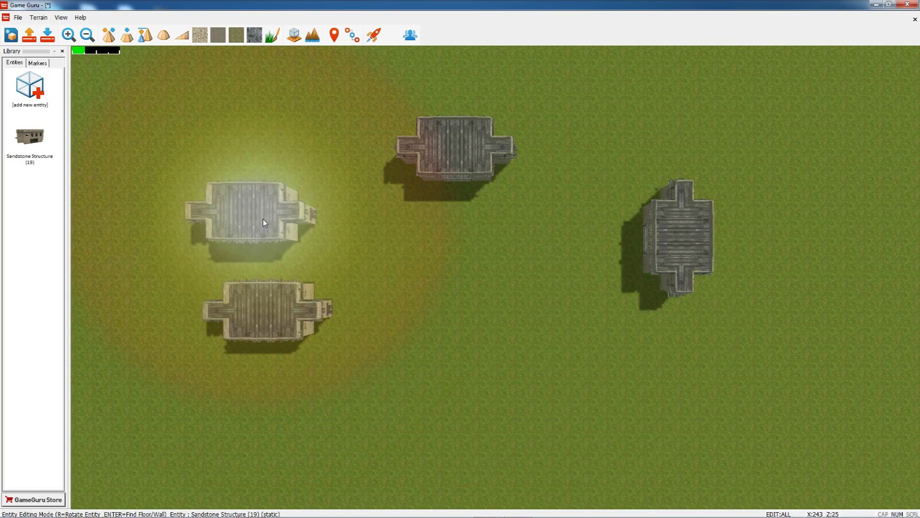
right_click(263, 219)
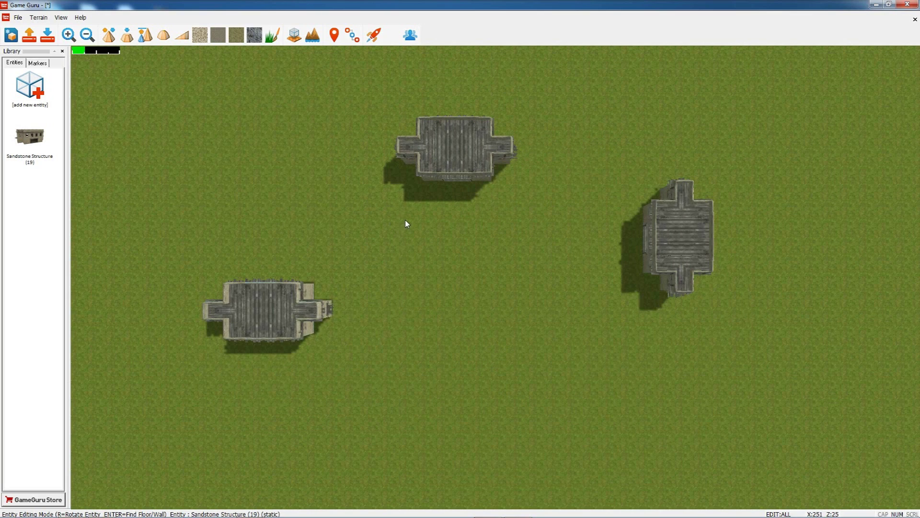
Step: Select the northern sandstone building, shift it slightly south with the move gizmo, and deselect it
key(s)
key(w)
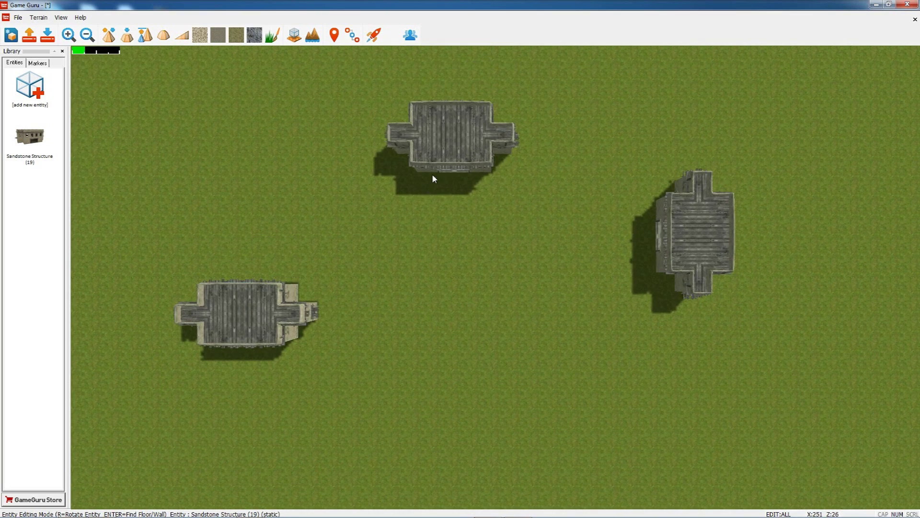
click(466, 161)
drag(466, 162, 492, 177)
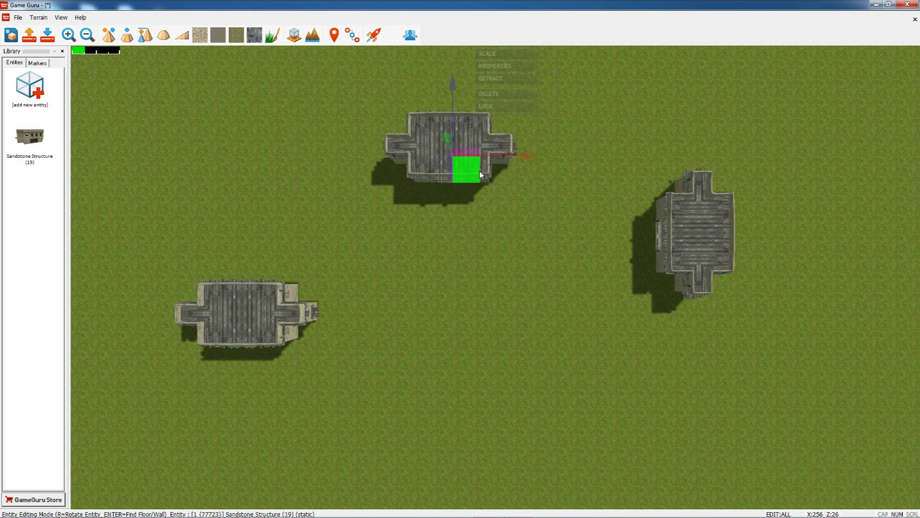
drag(481, 175, 483, 172)
click(524, 211)
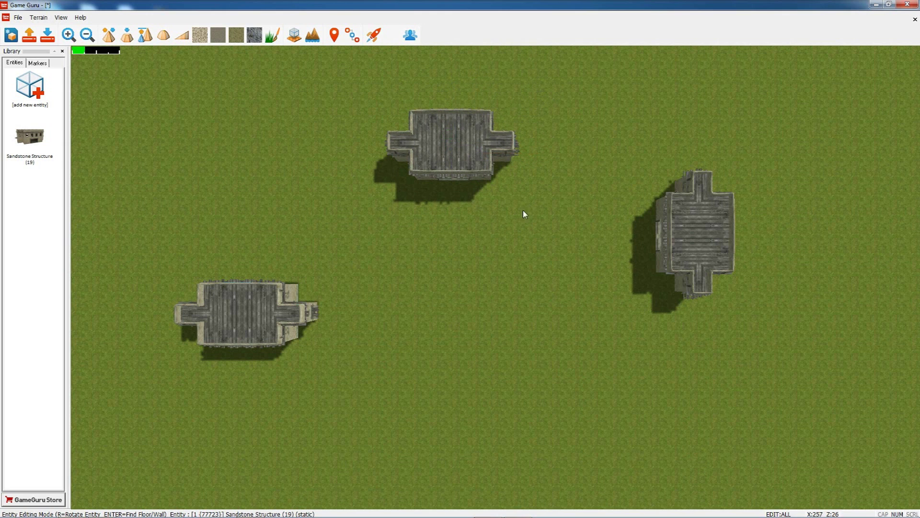
Step: With the Shape tool, carve a pond between the three buildings and raise a closed ridge around the whole area
click(109, 36)
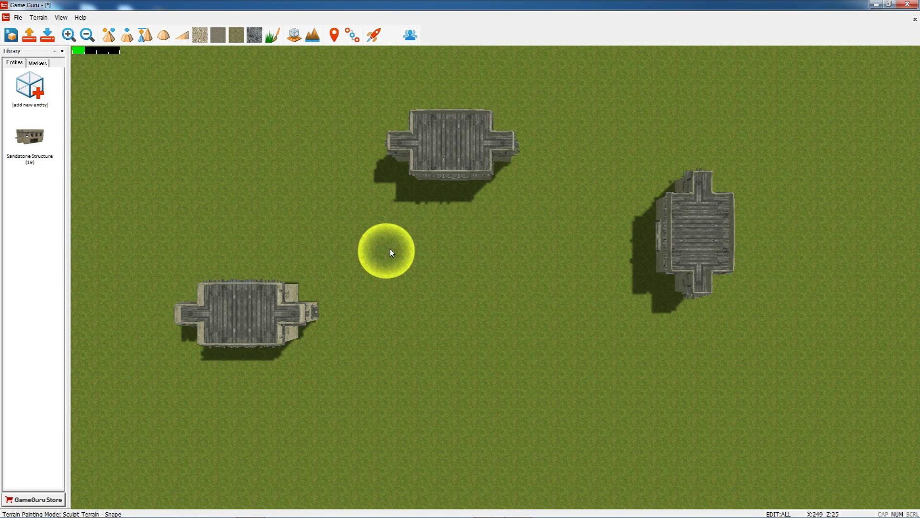
mouse_move(442, 274)
mouse_down()
mouse_move(510, 288)
mouse_move(489, 354)
mouse_move(479, 352)
mouse_up()
mouse_move(421, 346)
mouse_down()
mouse_move(495, 401)
mouse_move(569, 380)
mouse_move(551, 294)
mouse_move(390, 351)
mouse_up()
scroll(458, 322, down, 6)
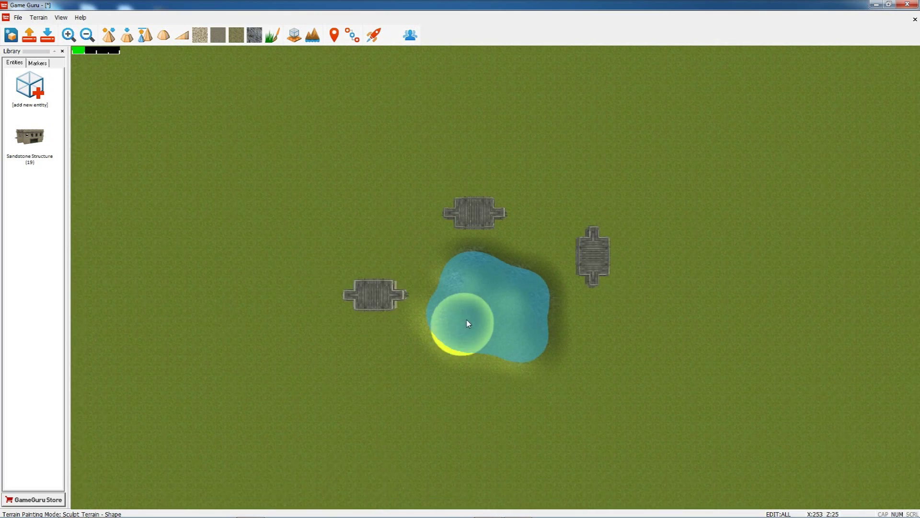
mouse_move(247, 262)
mouse_down()
mouse_move(350, 189)
mouse_move(430, 160)
mouse_move(518, 143)
mouse_move(586, 148)
mouse_move(662, 224)
mouse_move(688, 325)
mouse_move(640, 410)
mouse_move(537, 444)
mouse_move(349, 448)
mouse_move(242, 398)
mouse_move(249, 282)
mouse_move(276, 245)
mouse_move(387, 177)
mouse_move(258, 288)
mouse_move(280, 425)
mouse_move(426, 458)
mouse_move(553, 453)
mouse_move(615, 415)
mouse_up()
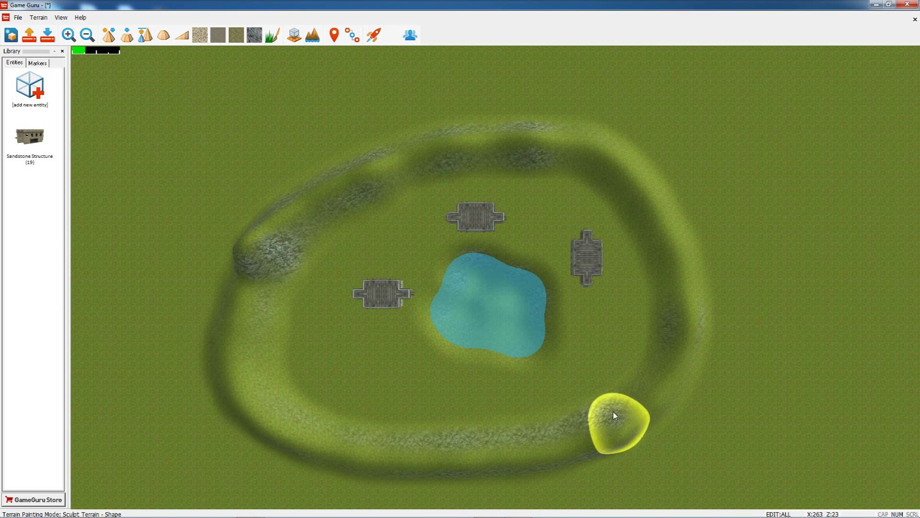
Step: Add Tree 06 from the Foliage category and place single trees around the buildings inside the ridge
click(29, 87)
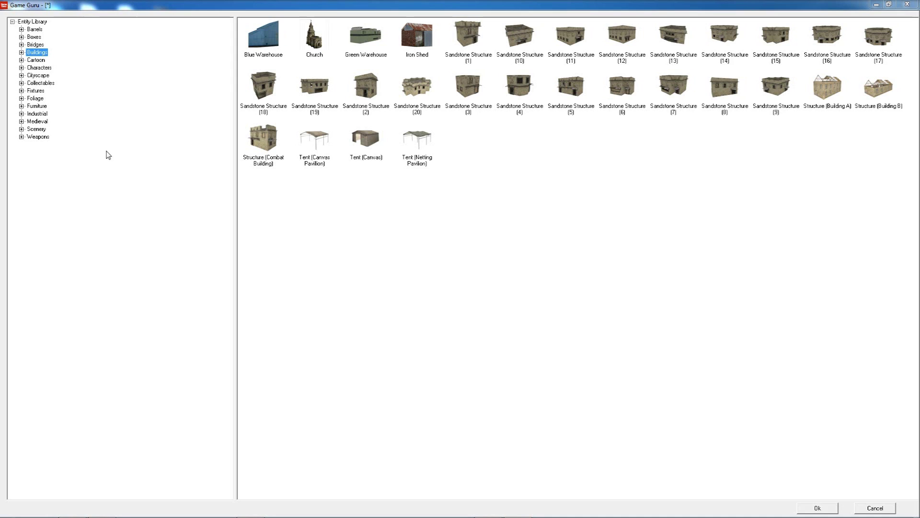
click(35, 99)
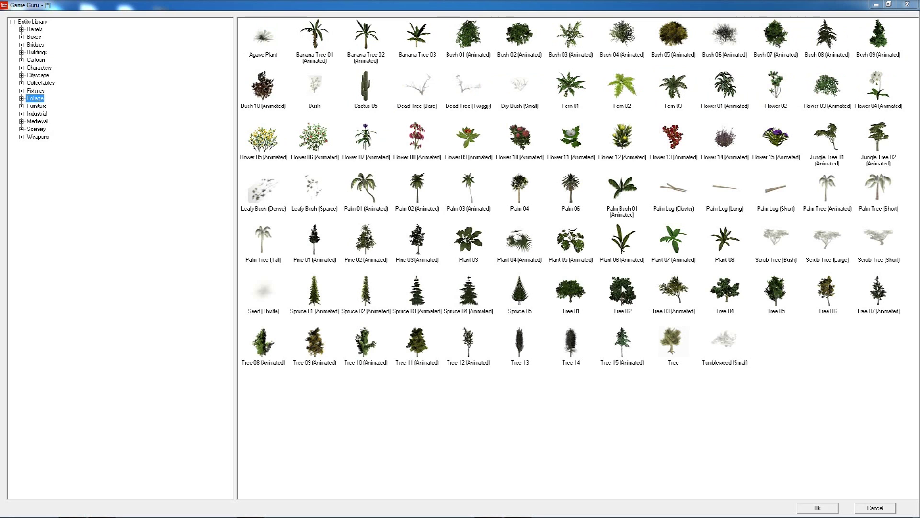
double_click(826, 290)
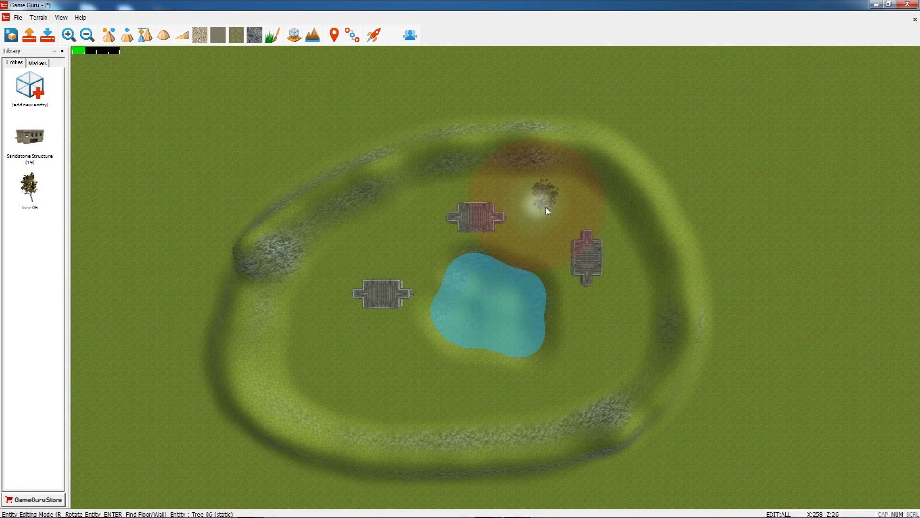
click(593, 224)
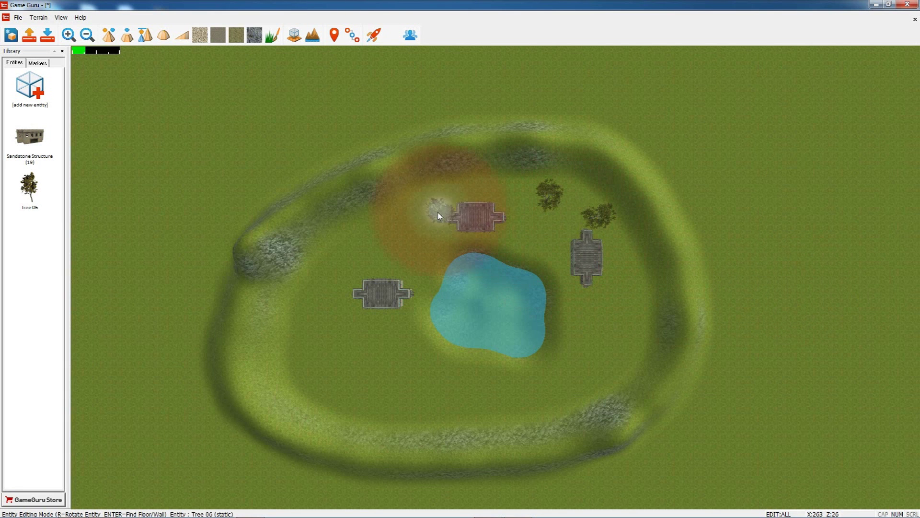
click(415, 220)
click(311, 317)
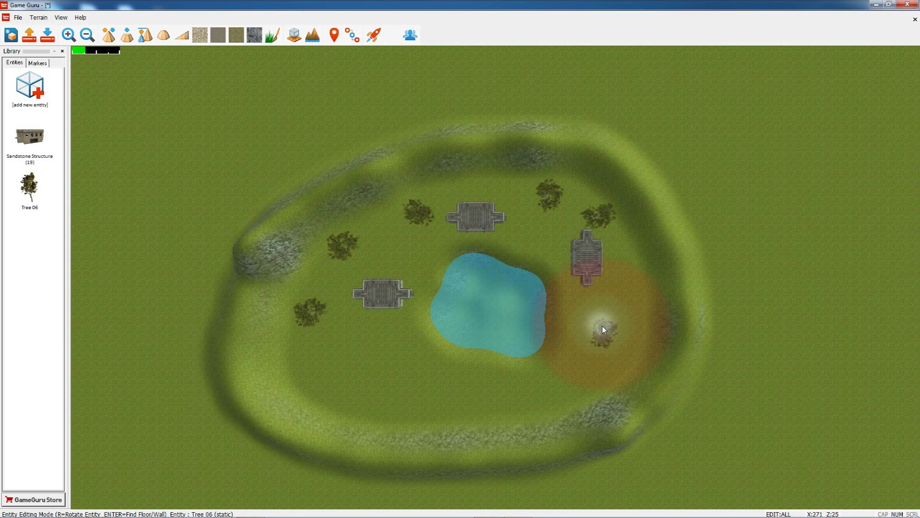
Step: Switch to spray placement and spread dense Tree 06 groups along the western, southern and eastern inner edges of the ridge
key(i)
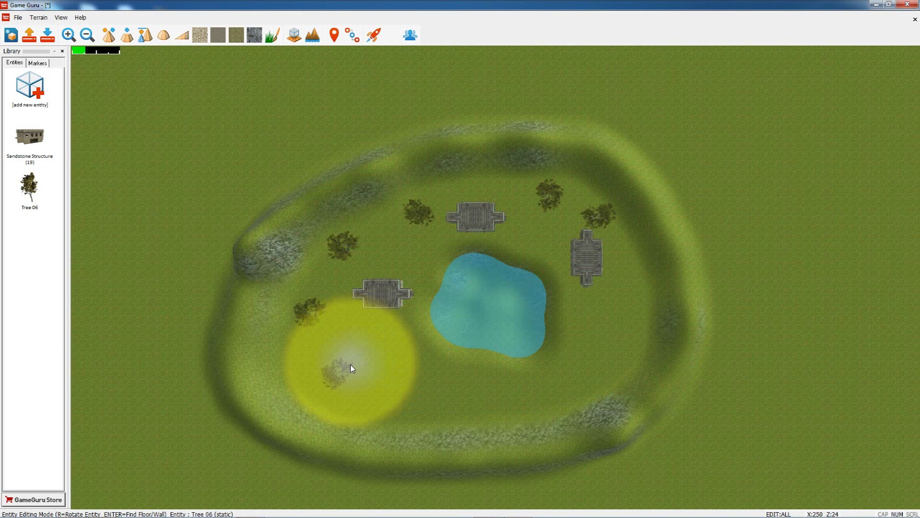
drag(351, 372, 515, 386)
mouse_move(595, 338)
shift+mouse_down()
mouse_move(564, 380)
mouse_move(499, 380)
mouse_move(321, 316)
mouse_move(403, 219)
shift+mouse_up()
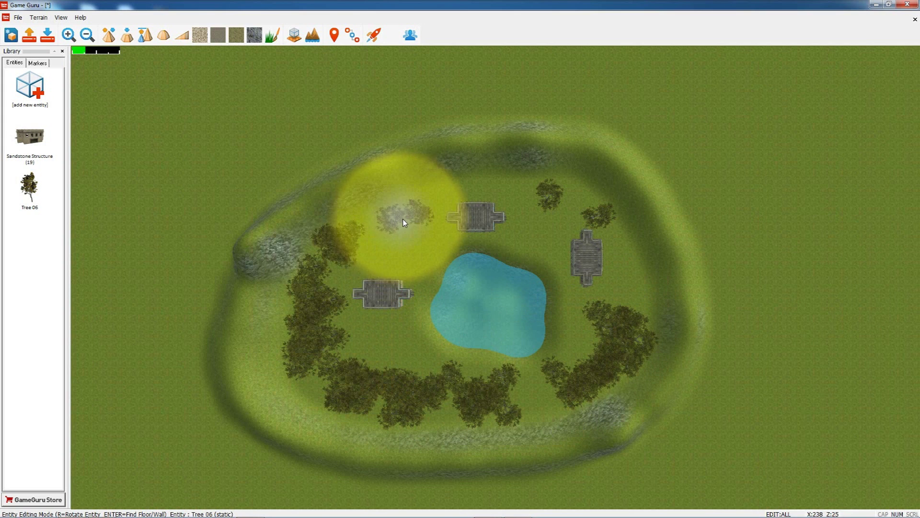
Step: Add Tree 05 from the entity library and place large clumps of it at the southwest, northwest, north and east of the ridge
click(29, 86)
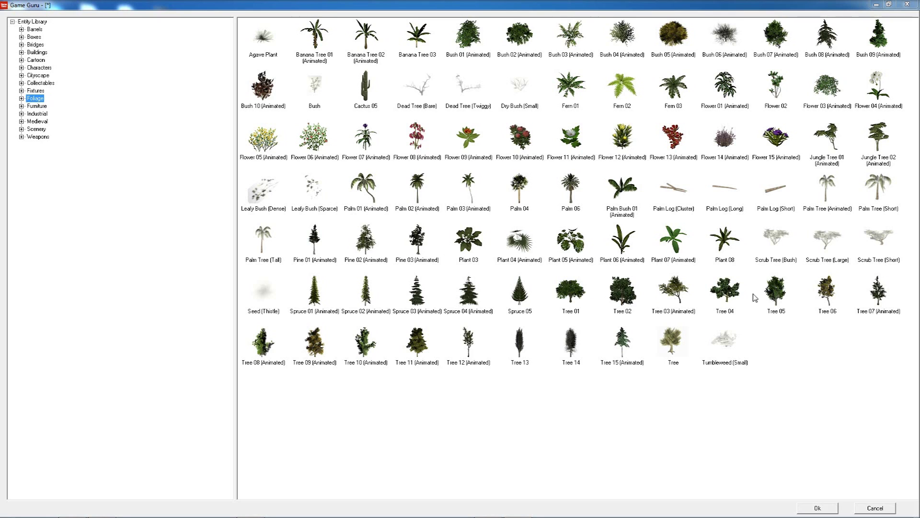
double_click(776, 292)
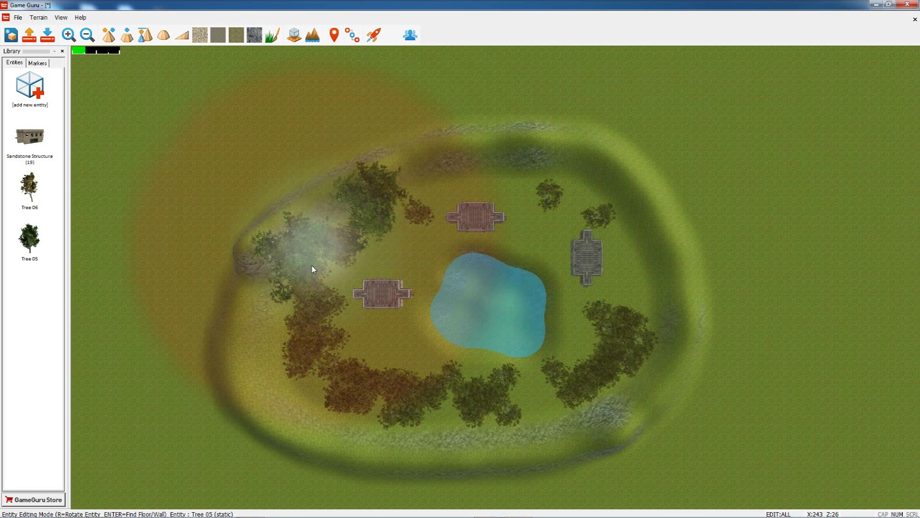
mouse_move(312, 269)
shift+mouse_down()
mouse_move(314, 370)
mouse_move(665, 272)
mouse_move(626, 264)
mouse_move(513, 186)
shift+mouse_up()
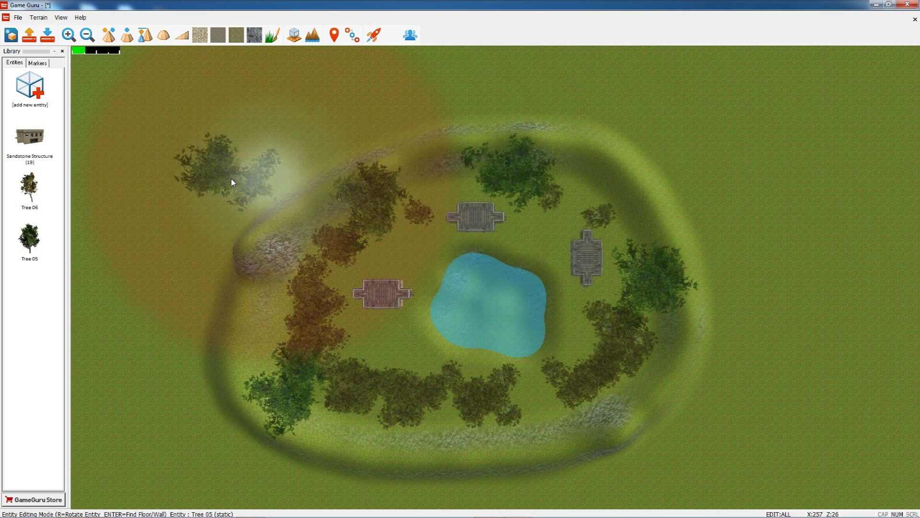
Step: Paint grass vegetation on the ground between the buildings, the trees and the pond inside the ridge
click(272, 35)
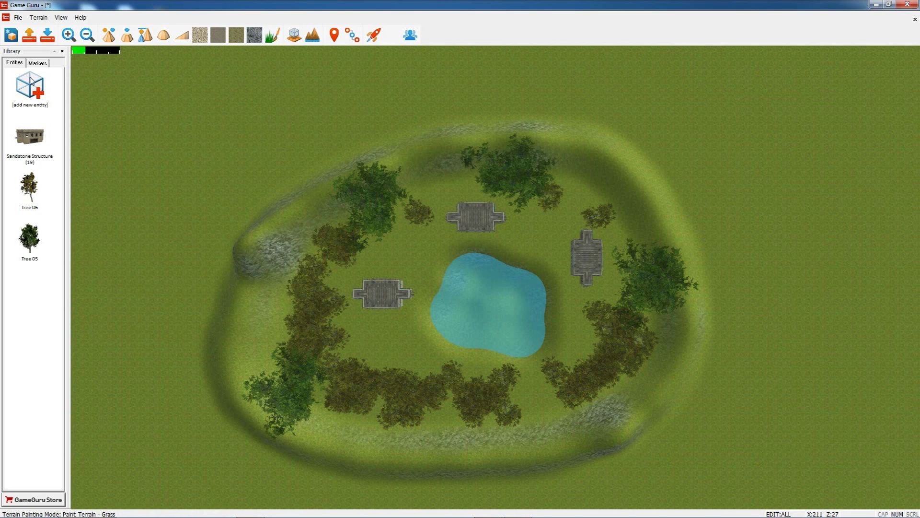
mouse_move(402, 244)
mouse_down()
mouse_move(448, 189)
mouse_move(345, 288)
mouse_move(375, 352)
mouse_move(465, 408)
mouse_move(545, 395)
mouse_move(585, 341)
mouse_move(620, 263)
mouse_move(571, 198)
mouse_move(476, 175)
mouse_up()
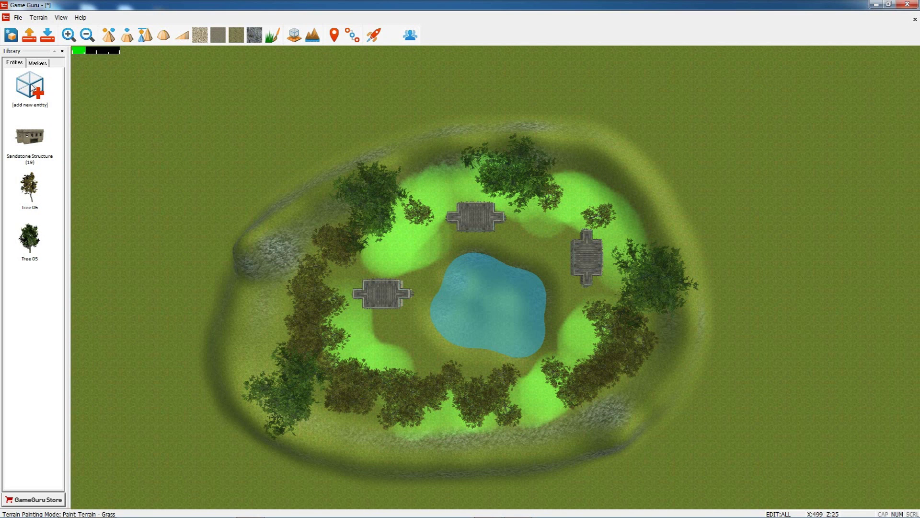
Step: Place the Player Start marker between the northern and western buildings and launch the test game
click(38, 62)
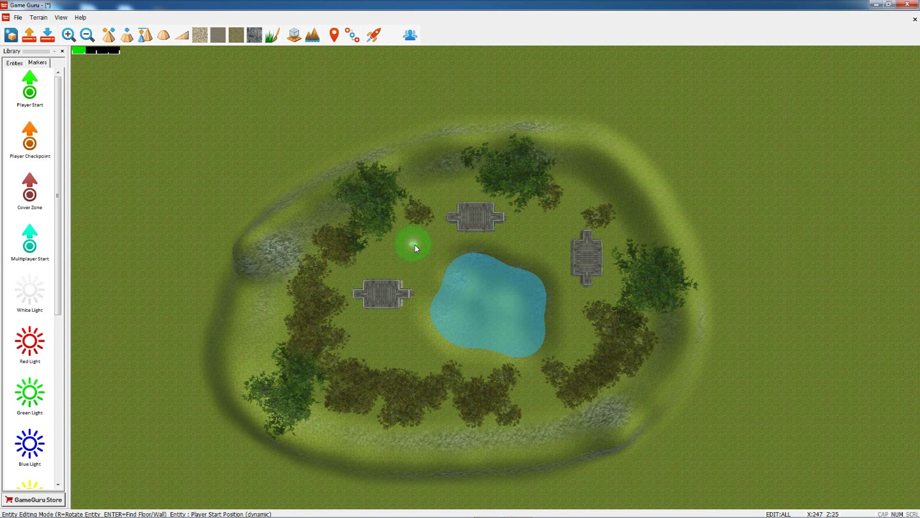
scroll(415, 245, up, 3)
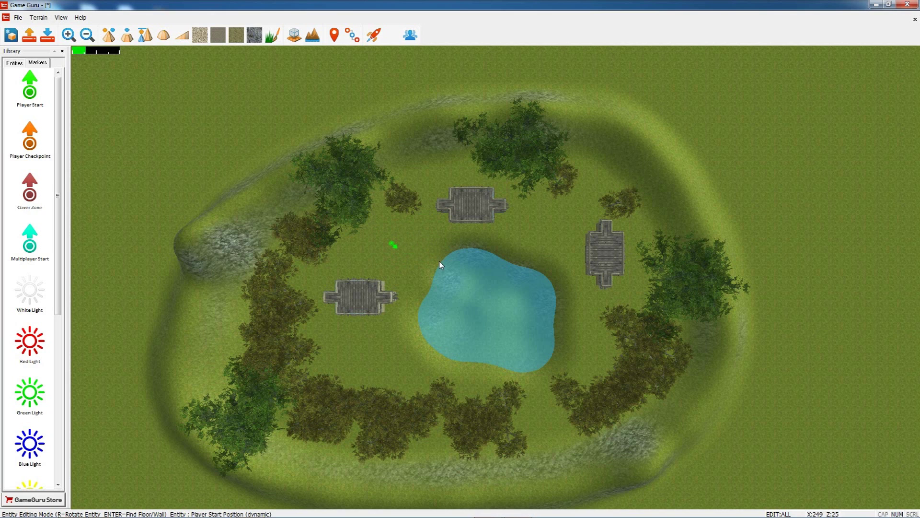
click(374, 35)
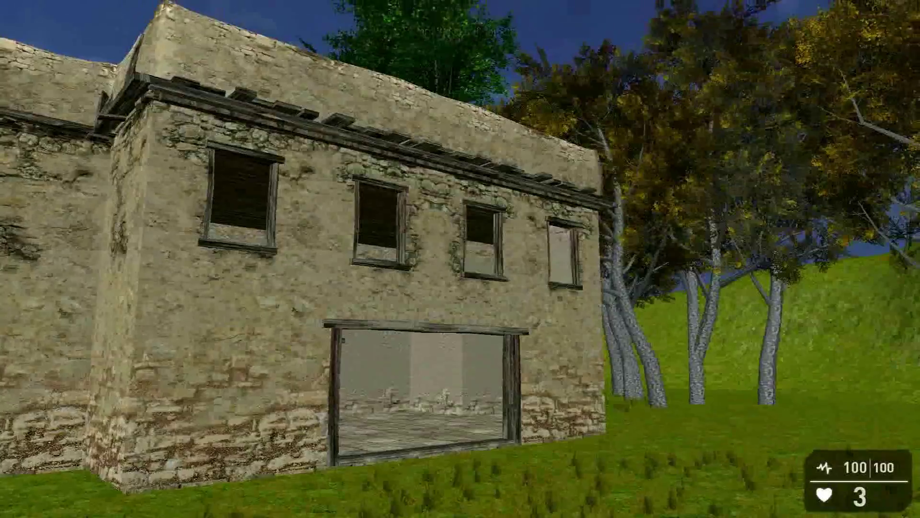
Step: Walk through the level to examine the building interior, the pond reflections, the grass and the tree line
key(w)
key(w)
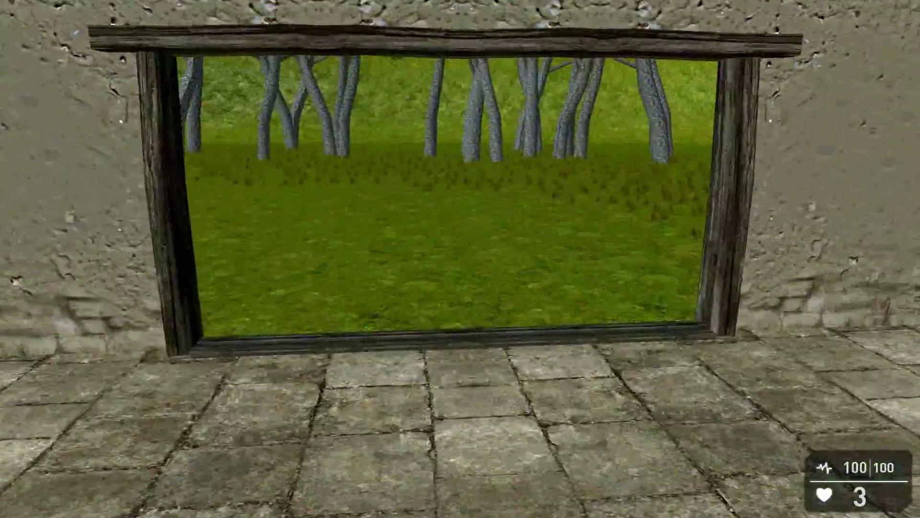
key(w)
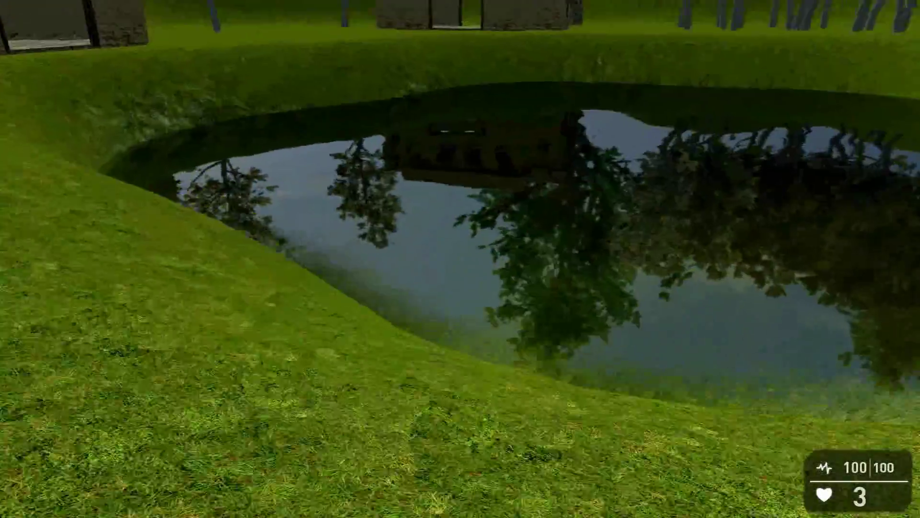
key(w)
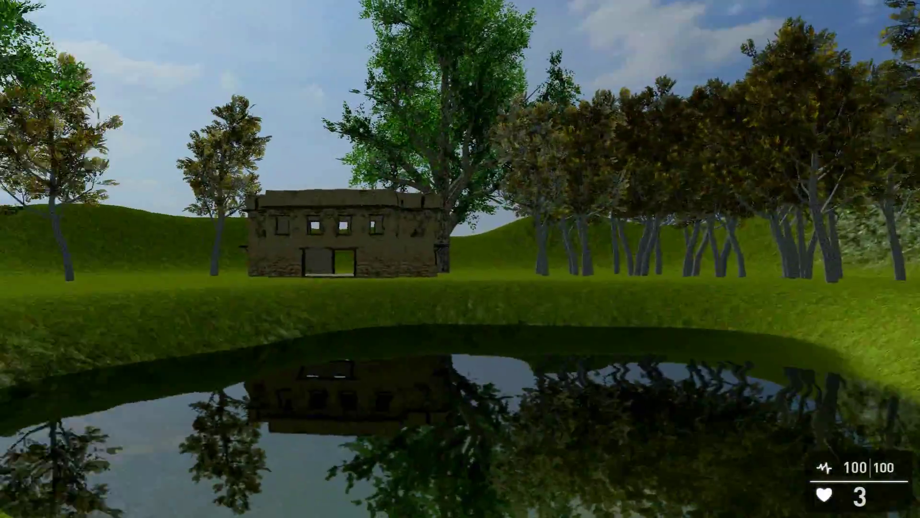
key(w)
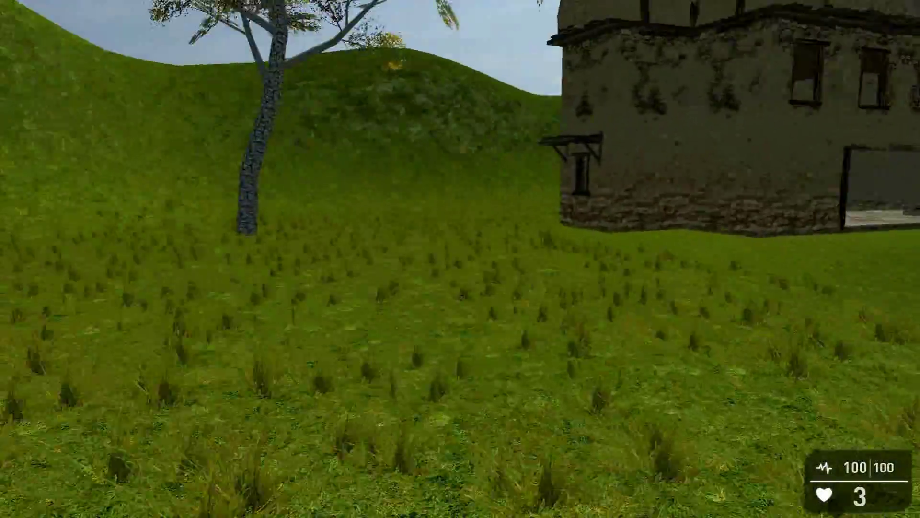
key(w)
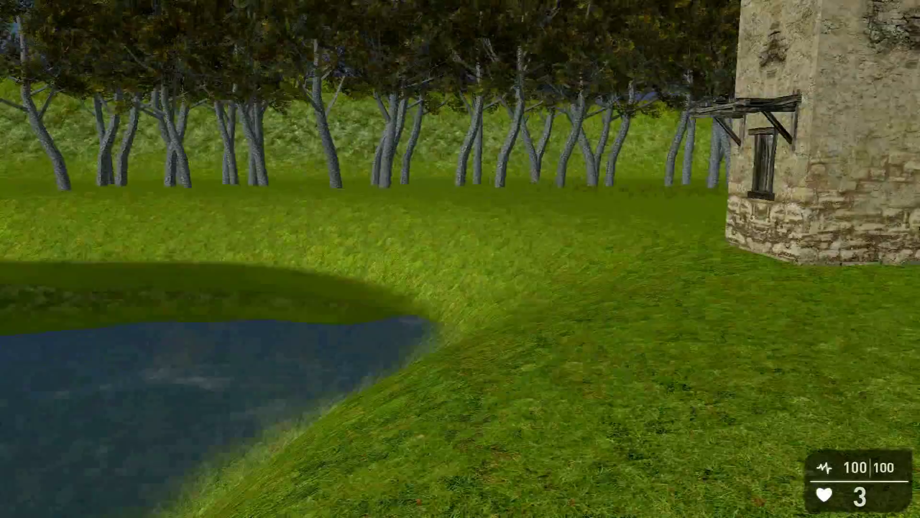
key(w)
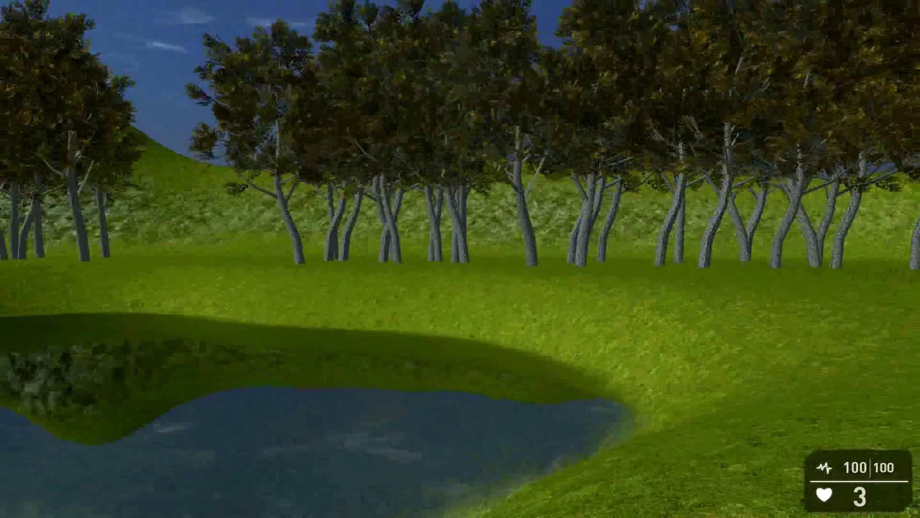
Step: Open the in-game metrics and settings overlay, raise the Shadows graphic option, and close it to continue walking
key(F11)
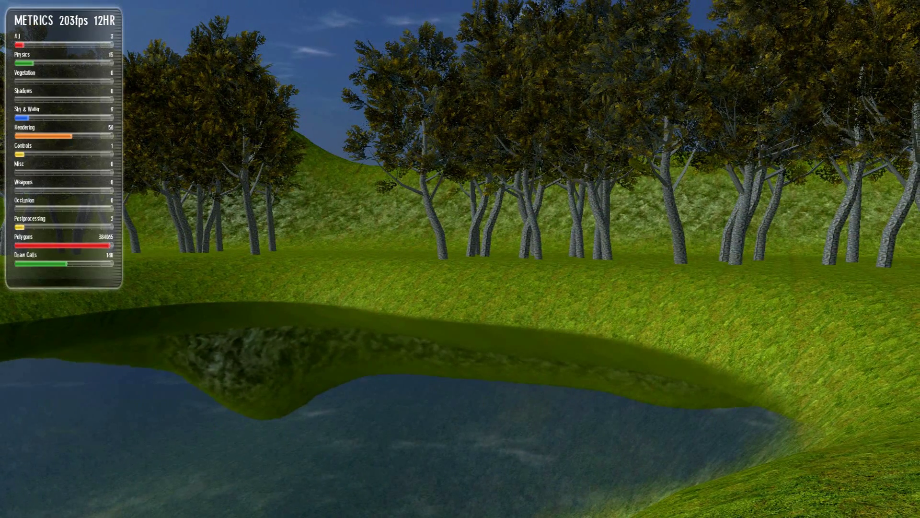
key(F12)
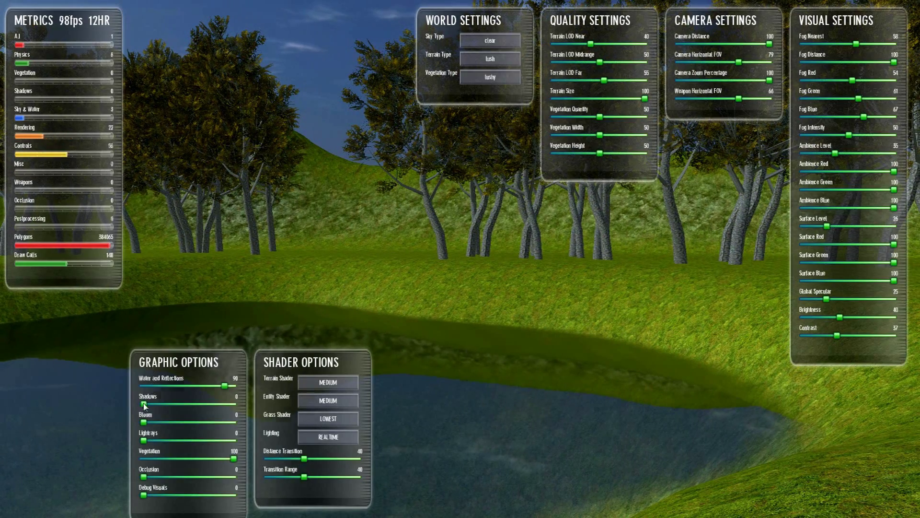
drag(144, 405, 198, 407)
key(Tab)
key(w)
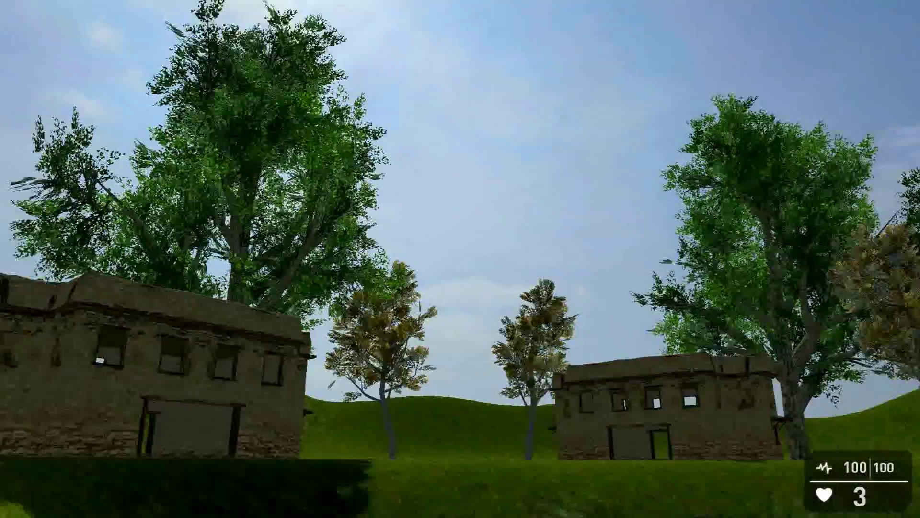
Step: Open the in-game settings overlay, set the world's sky type to golden, and close the overlay to resume the test game
key(Tab)
key(F12)
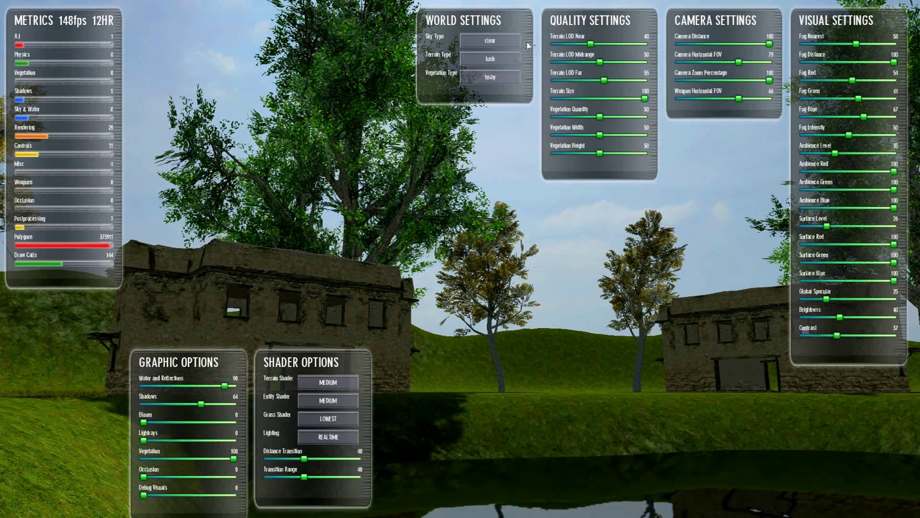
click(491, 41)
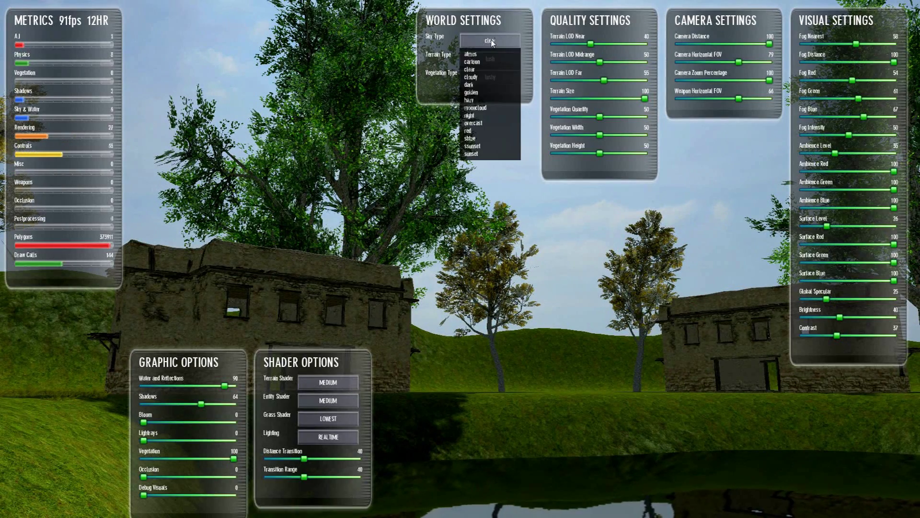
click(491, 93)
key(F12)
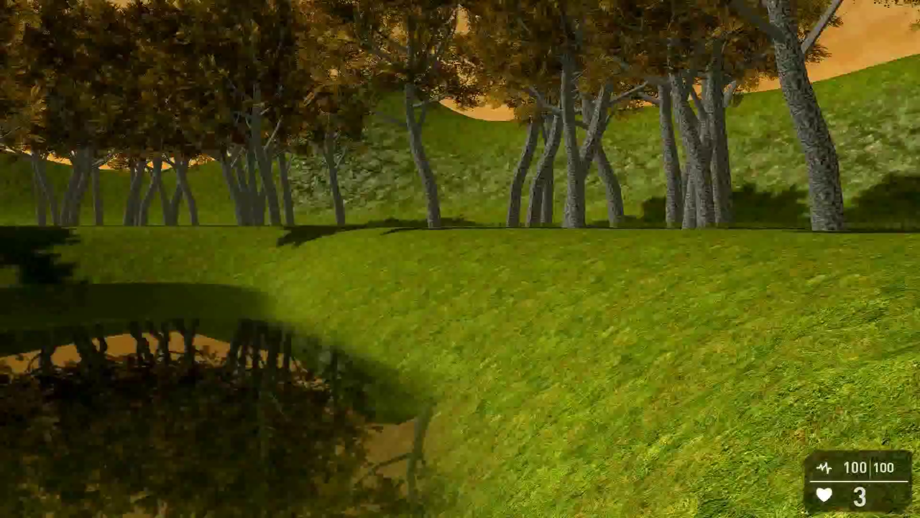
Step: Walk along the pond and tree line to examine the level under the golden sky, and exit the test game to the editor
key(w)
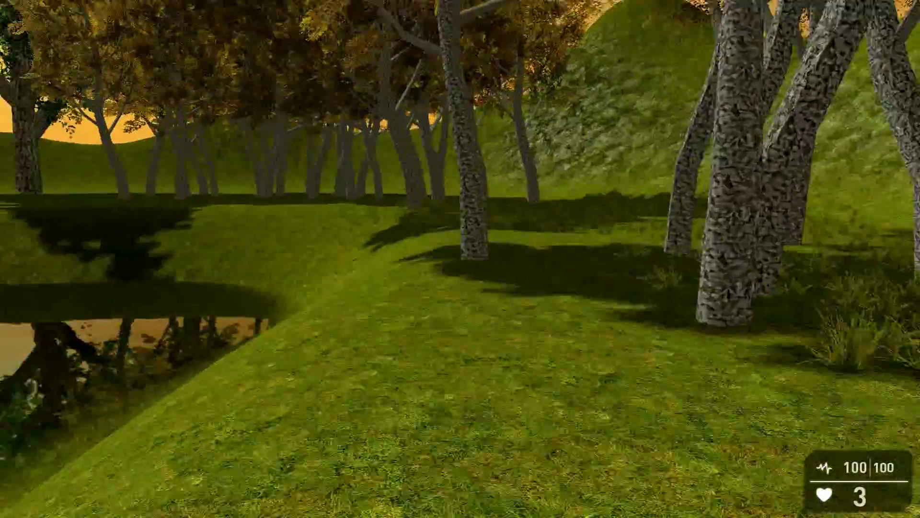
key(w)
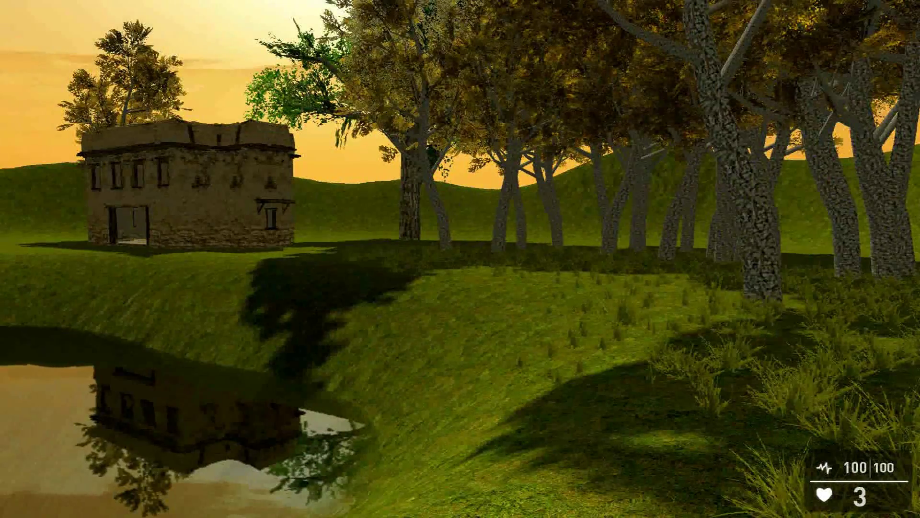
key(Escape)
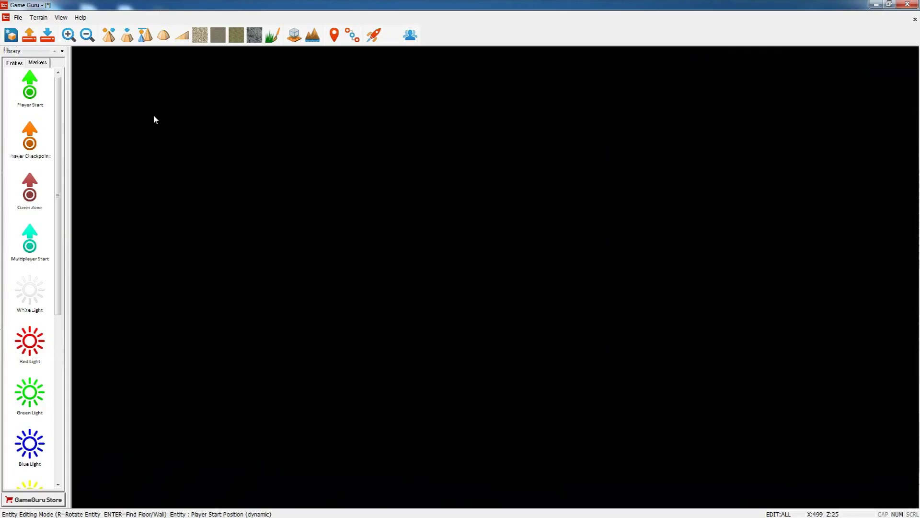